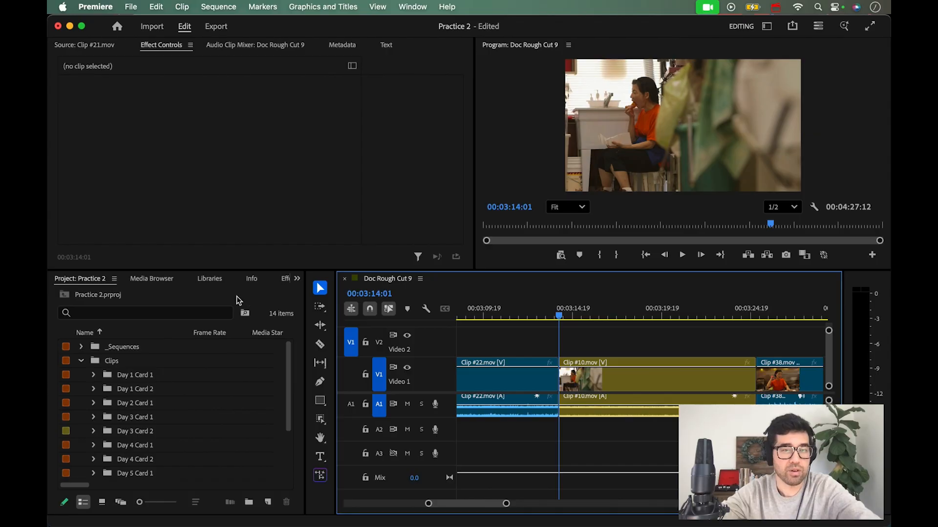
Bring up the Effects panel in place of the project bin.
{"action": "left_click", "coordinate": [90, 280]}
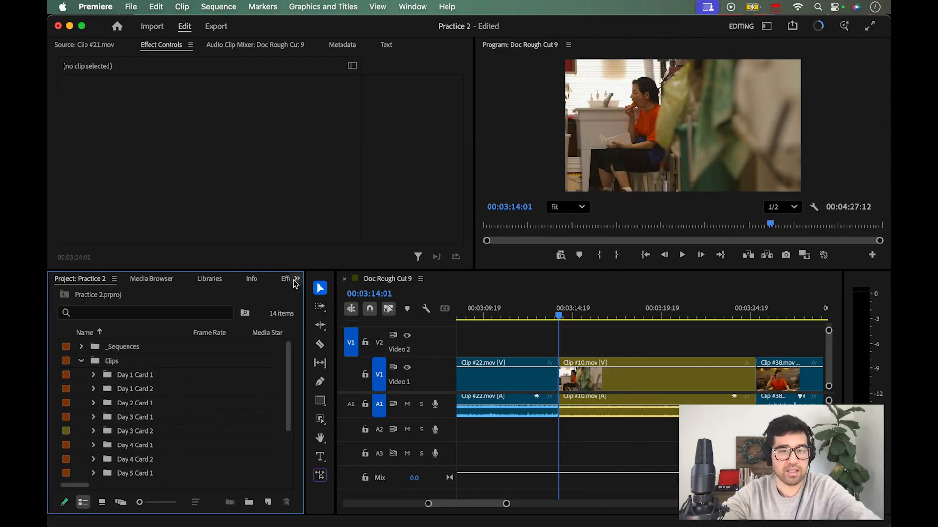
{"action": "left_click", "coordinate": [297, 282]}
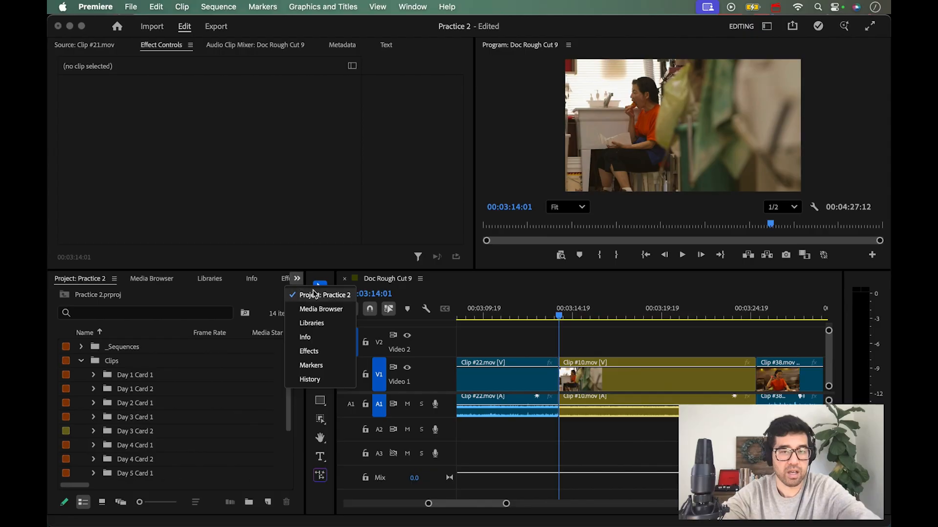
{"action": "left_click", "coordinate": [313, 353]}
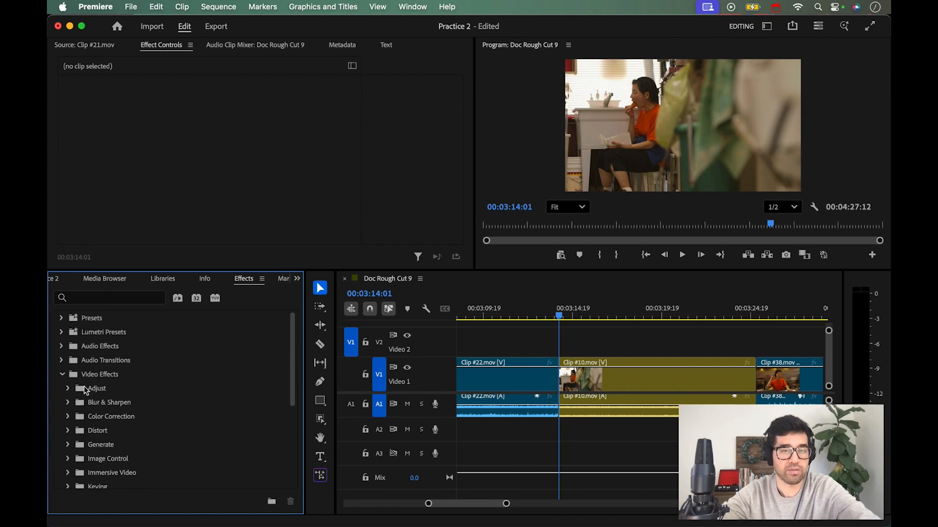
Examine the effect categories, looking through the Blur & Sharpen effects under Video Effects, and collapse the folders again.
{"action": "left_click", "coordinate": [62, 375]}
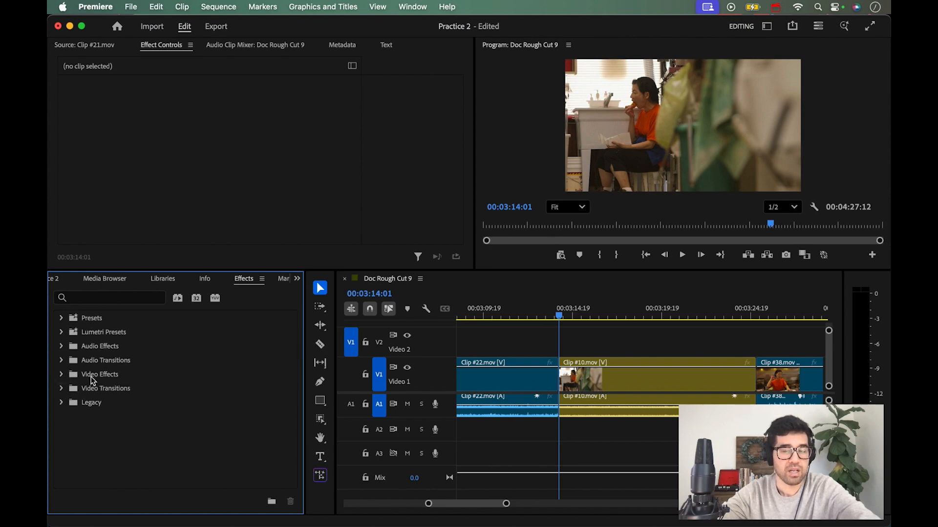
{"action": "left_click", "coordinate": [84, 297]}
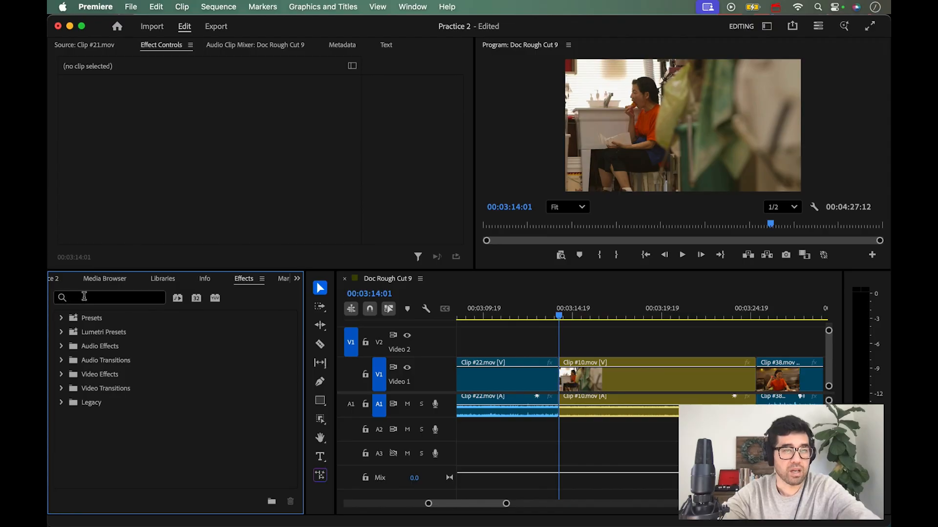
{"action": "left_click", "coordinate": [81, 298]}
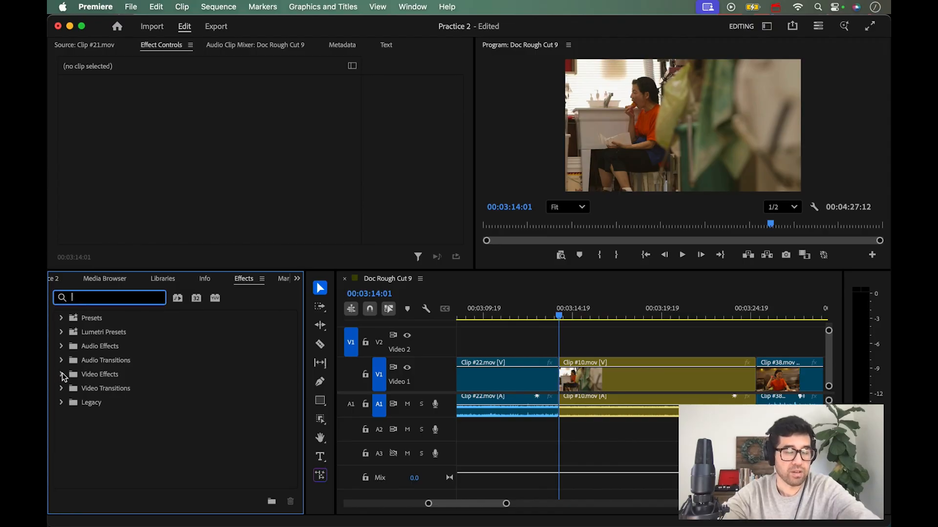
{"action": "left_click", "coordinate": [62, 375]}
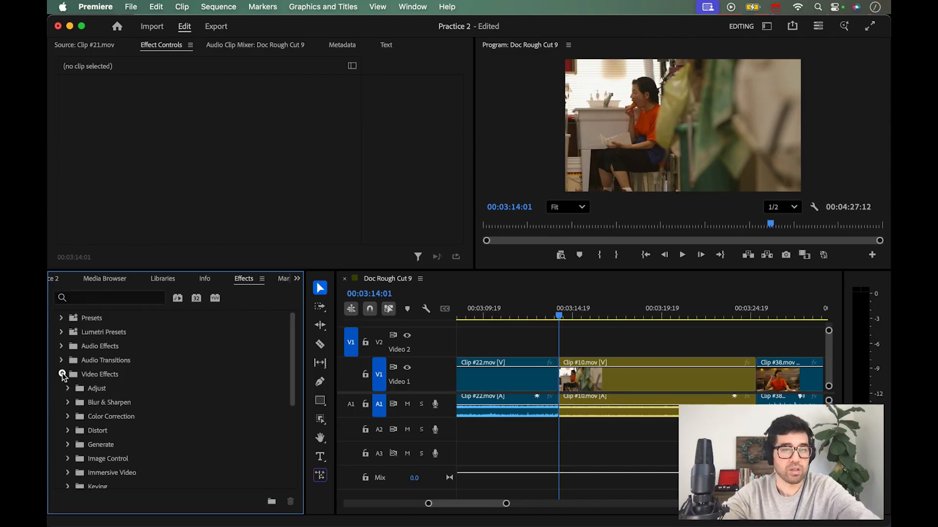
{"action": "scroll", "coordinate": [67, 386], "scroll_direction": "down", "scroll_amount": 2}
{"action": "left_click", "coordinate": [68, 383]}
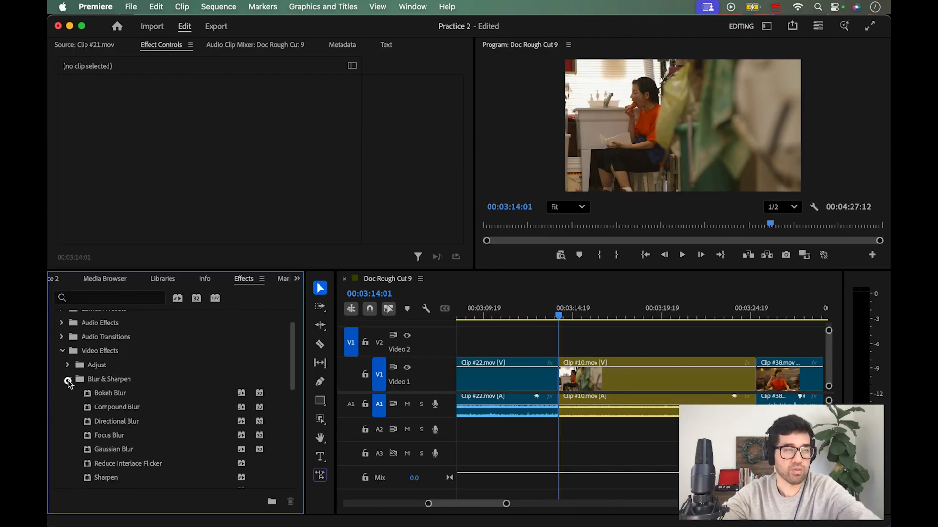
{"action": "scroll", "coordinate": [86, 386], "scroll_direction": "down", "scroll_amount": 3}
{"action": "scroll", "coordinate": [87, 387], "scroll_direction": "up", "scroll_amount": 3}
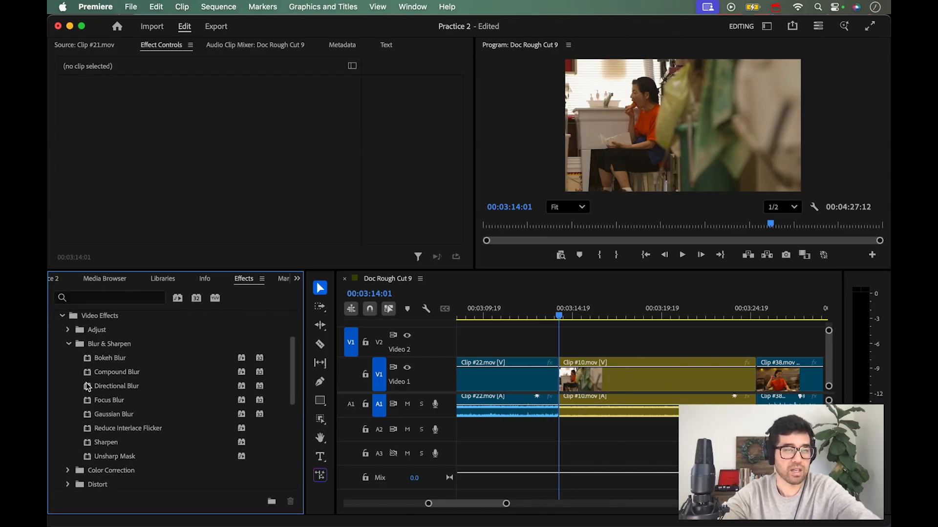
{"action": "scroll", "coordinate": [91, 410], "scroll_direction": "down", "scroll_amount": 4}
{"action": "scroll", "coordinate": [93, 410], "scroll_direction": "up", "scroll_amount": 3}
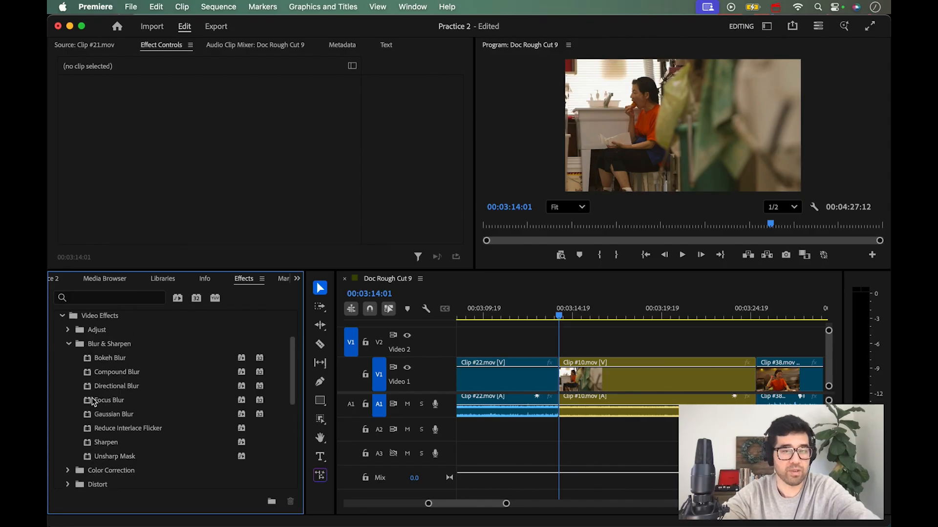
{"action": "scroll", "coordinate": [91, 405], "scroll_direction": "up", "scroll_amount": 3}
{"action": "left_click", "coordinate": [69, 380]}
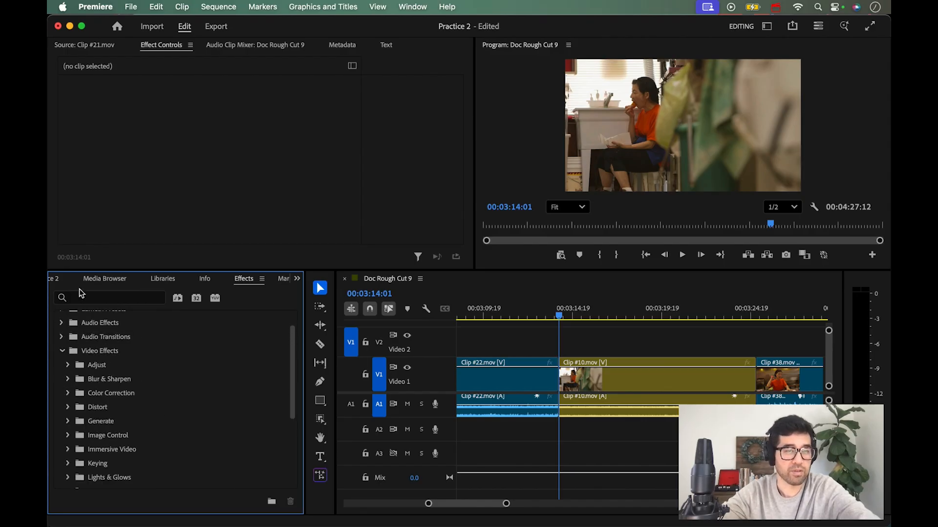
{"action": "left_click", "coordinate": [79, 295]}
{"action": "left_click", "coordinate": [62, 350]}
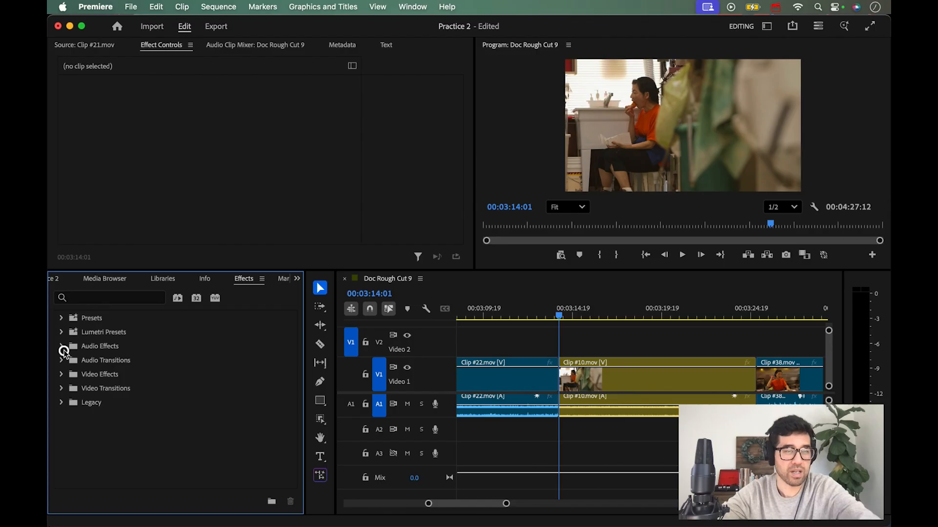
Search the effects for "blur" to find the Blur & Sharpen video effects.
{"action": "left_click", "coordinate": [86, 298]}
{"action": "type", "text": "blur"}
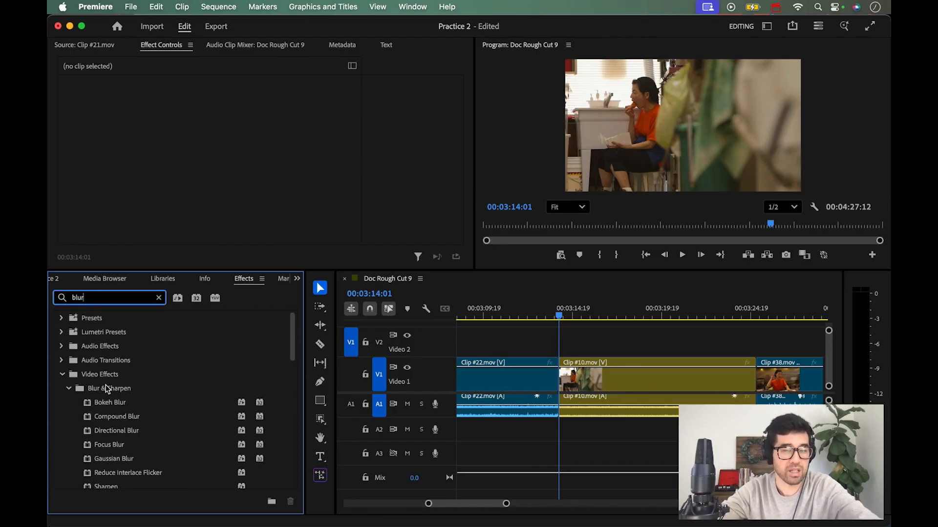
{"action": "scroll", "coordinate": [105, 385], "scroll_direction": "down", "scroll_amount": 3}
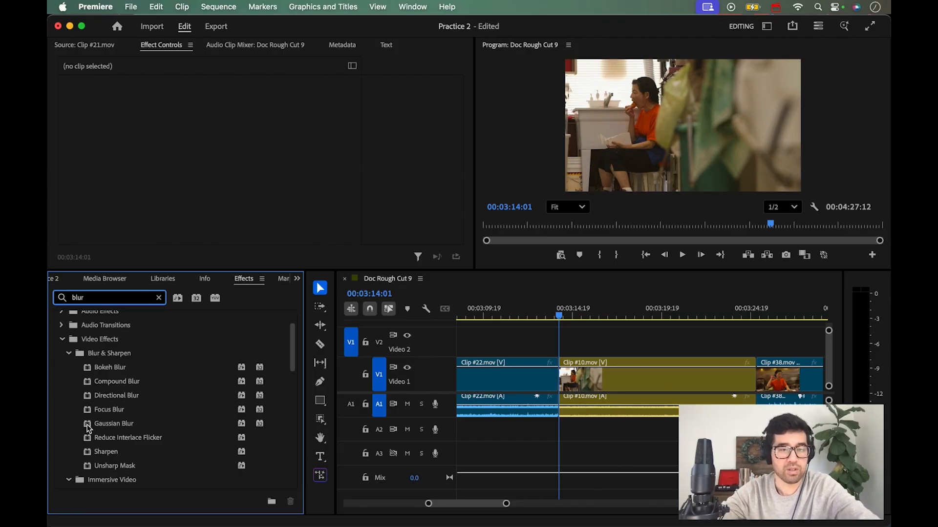
Apply the Gaussian Blur effect to Clip #10.mov on the V1 track, with the clip selected.
{"action": "left_click_drag", "start_coordinate": [87, 424], "coordinate": [657, 379]}
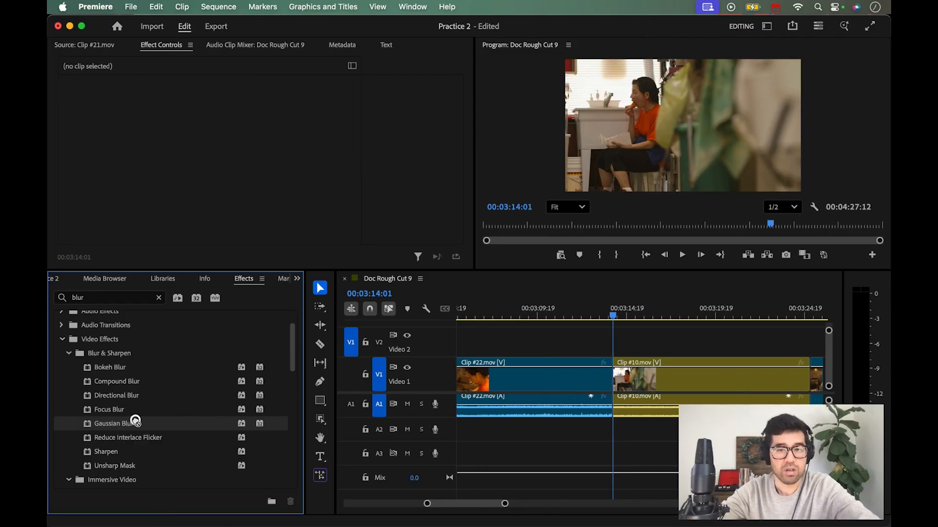
{"action": "left_click", "coordinate": [677, 384]}
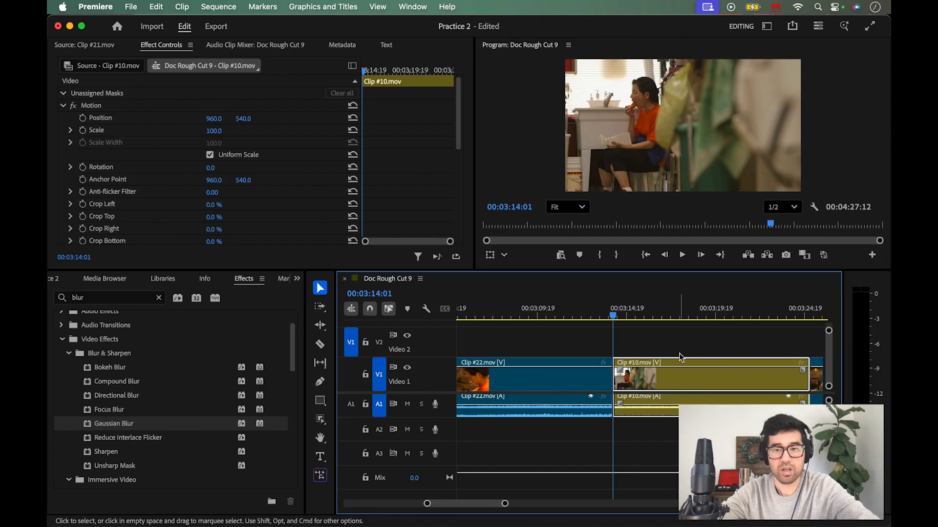
{"action": "scroll", "coordinate": [679, 353], "scroll_direction": "right", "scroll_amount": 3}
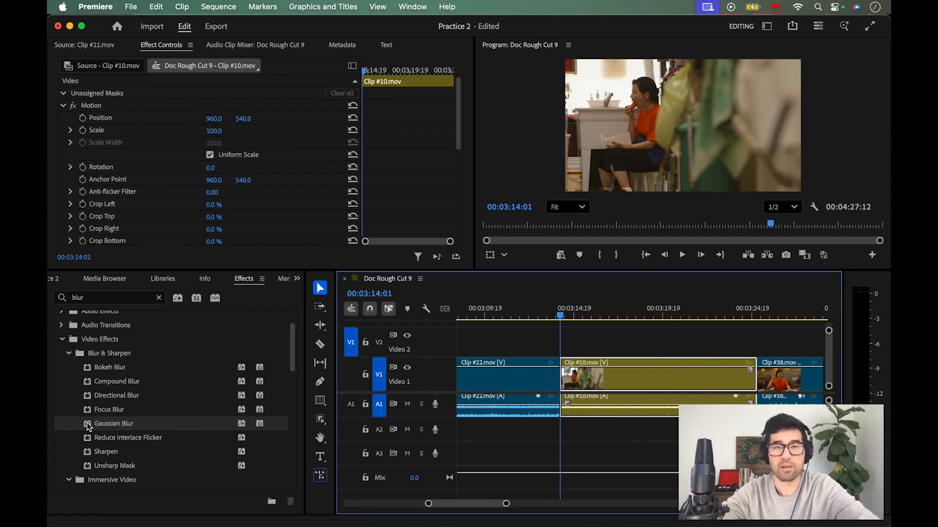
{"action": "left_click_drag", "start_coordinate": [88, 426], "coordinate": [659, 378]}
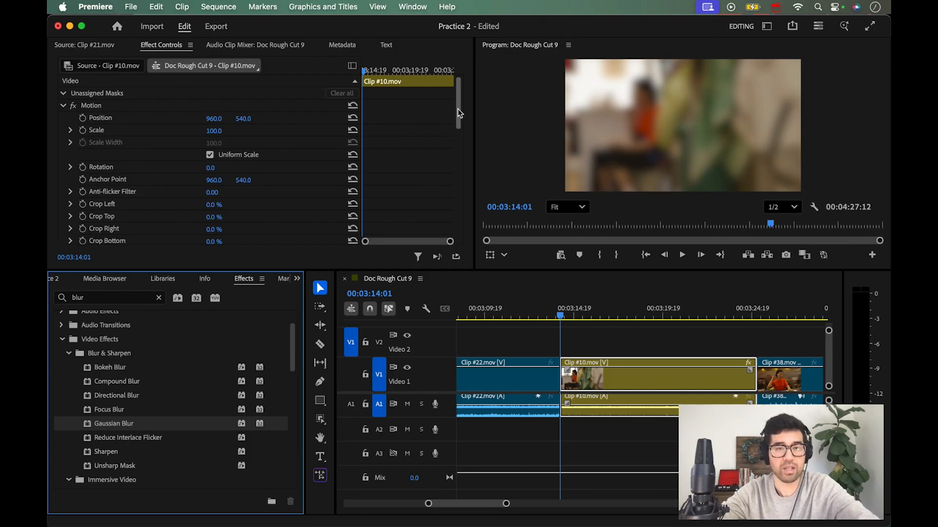
Set the Gaussian Blur Amount on Clip #10.mov to 8.0.
{"action": "left_click_drag", "start_coordinate": [458, 108], "coordinate": [454, 152]}
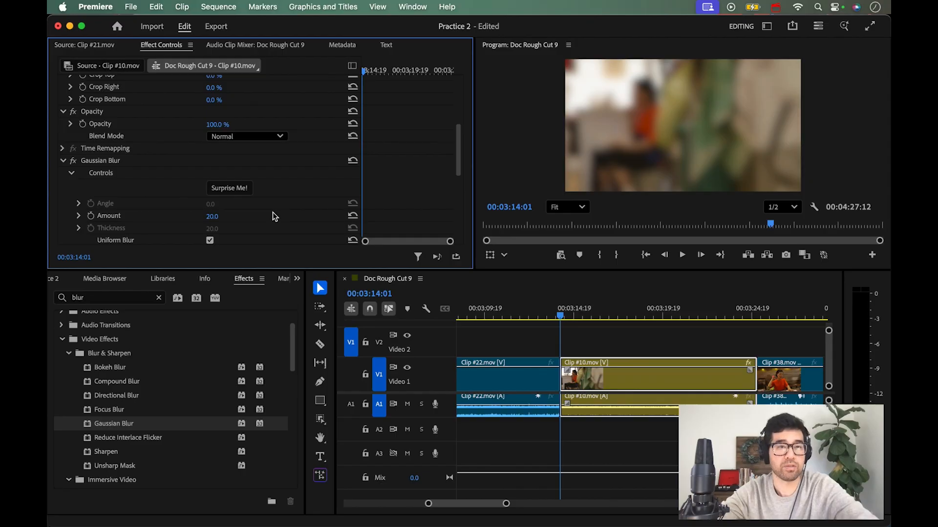
{"action": "left_click_drag", "start_coordinate": [215, 216], "coordinate": [215, 216]}
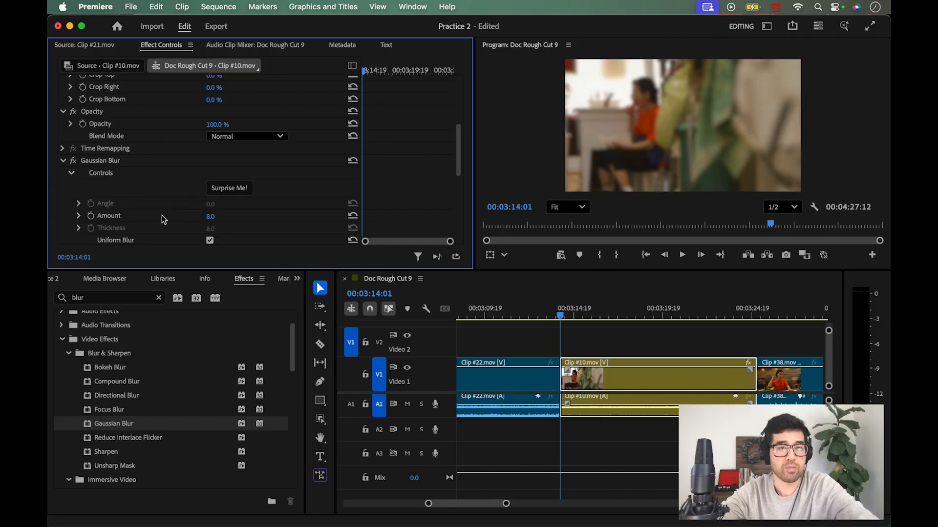
{"action": "scroll", "coordinate": [151, 142], "scroll_direction": "down", "scroll_amount": 3}
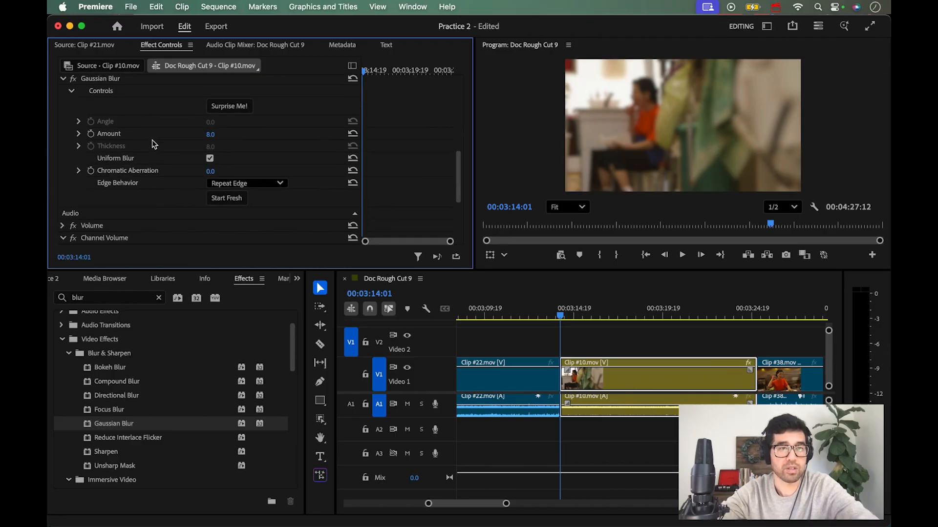
Turn on keyframing for the Gaussian Blur Amount at the clip's start, 00:03:14:01, and set that keyframe to 0.
{"action": "scroll", "coordinate": [125, 136], "scroll_direction": "up", "scroll_amount": 10}
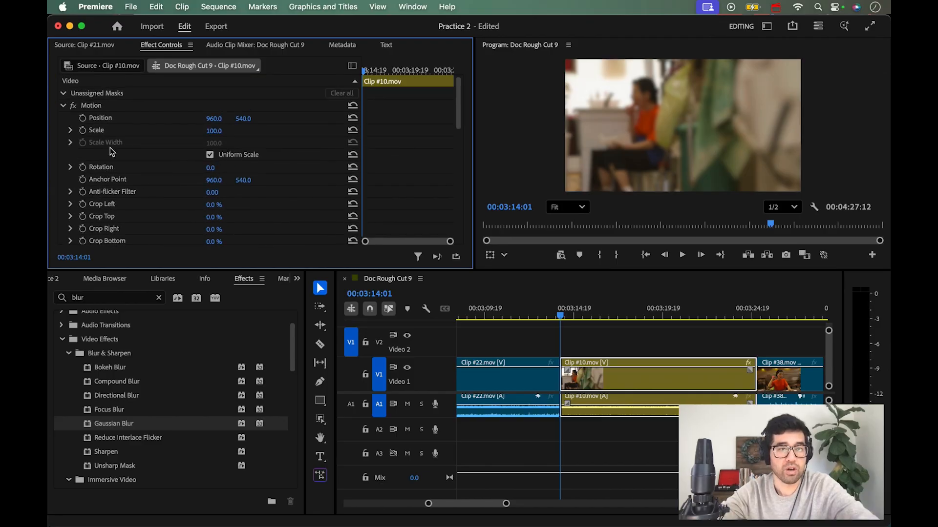
{"action": "scroll", "coordinate": [139, 192], "scroll_direction": "down", "scroll_amount": 8}
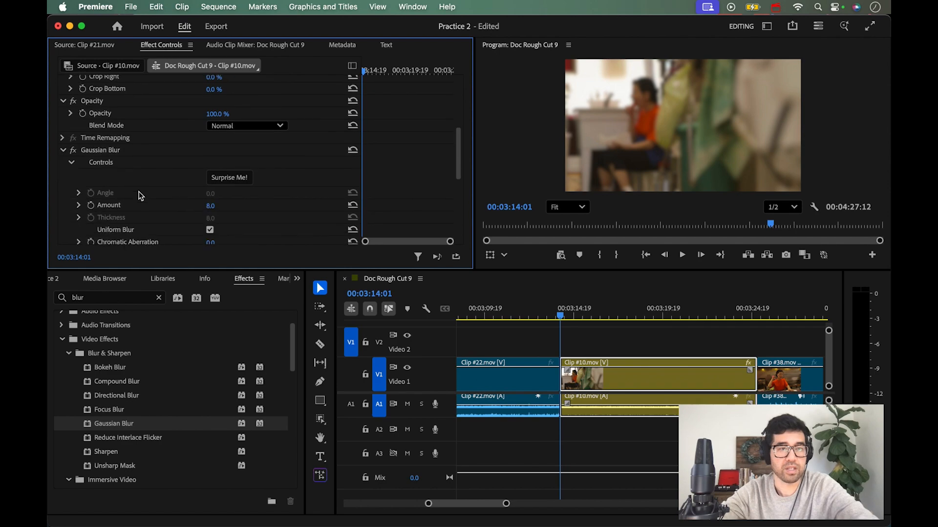
{"action": "scroll", "coordinate": [157, 195], "scroll_direction": "up", "scroll_amount": 2}
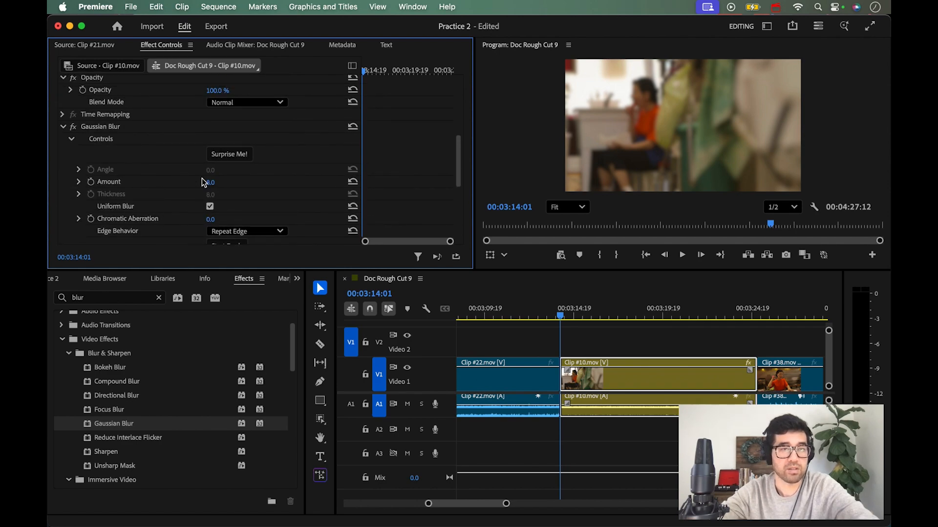
{"action": "left_click", "coordinate": [90, 183]}
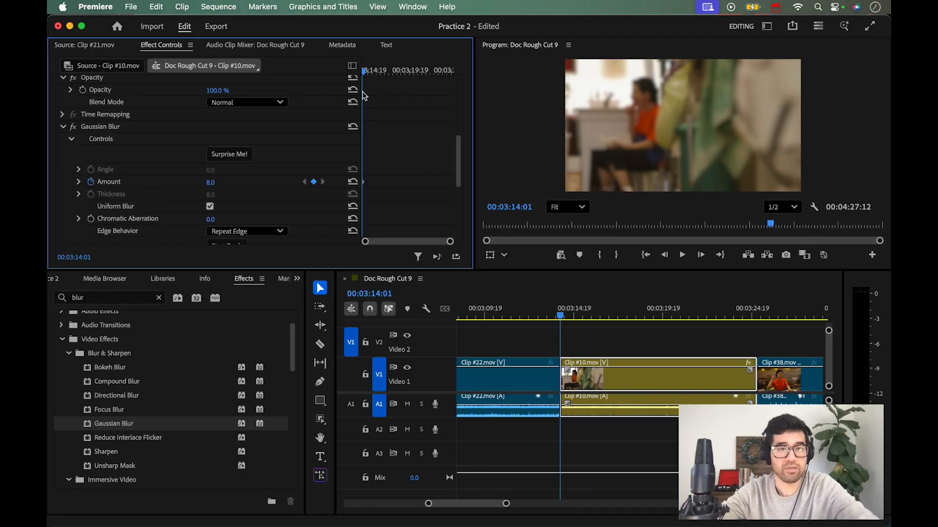
{"action": "left_click_drag", "start_coordinate": [211, 184], "coordinate": [201, 186]}
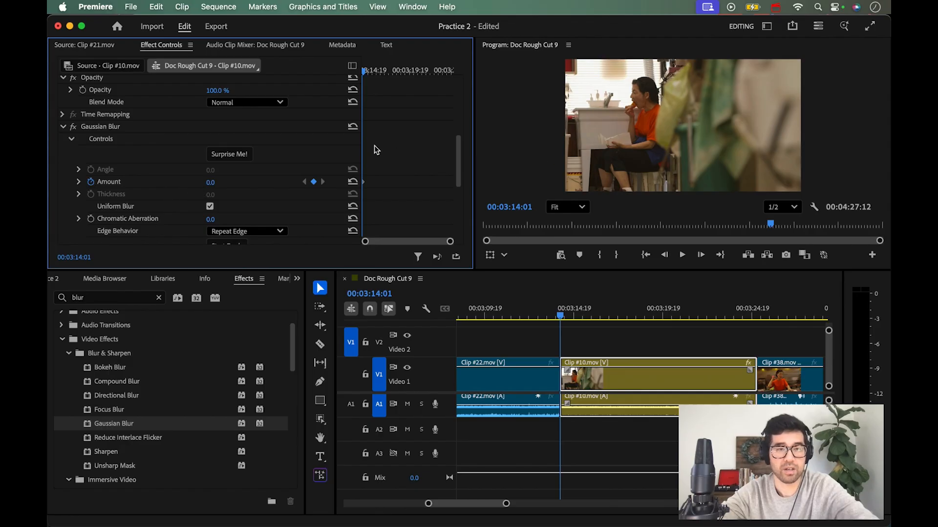
Add a Gaussian Blur Amount keyframe of 30 at 00:03:17:02.
{"action": "left_click", "coordinate": [387, 72]}
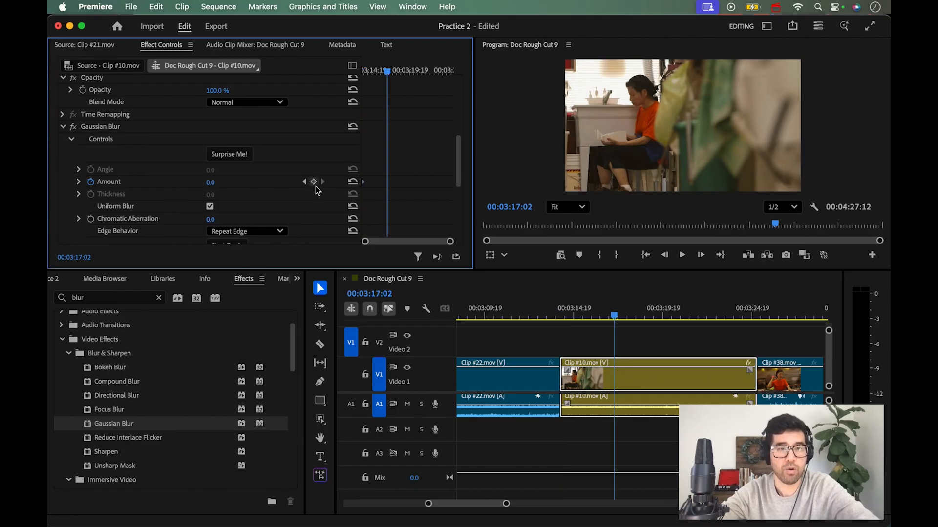
{"action": "left_click", "coordinate": [211, 182]}
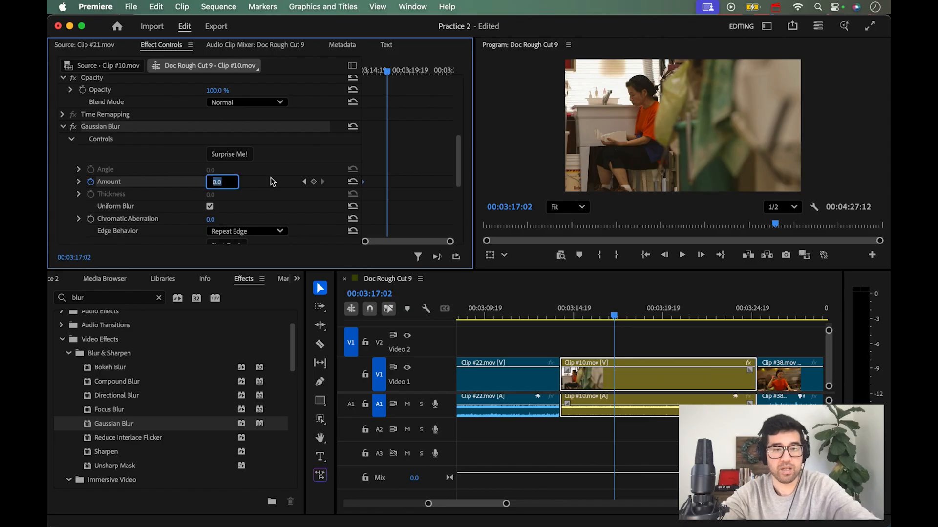
{"action": "type", "text": "30"}
Add a Gaussian Blur Amount keyframe of 0 at 00:03:20:00.
{"action": "left_click", "coordinate": [413, 71]}
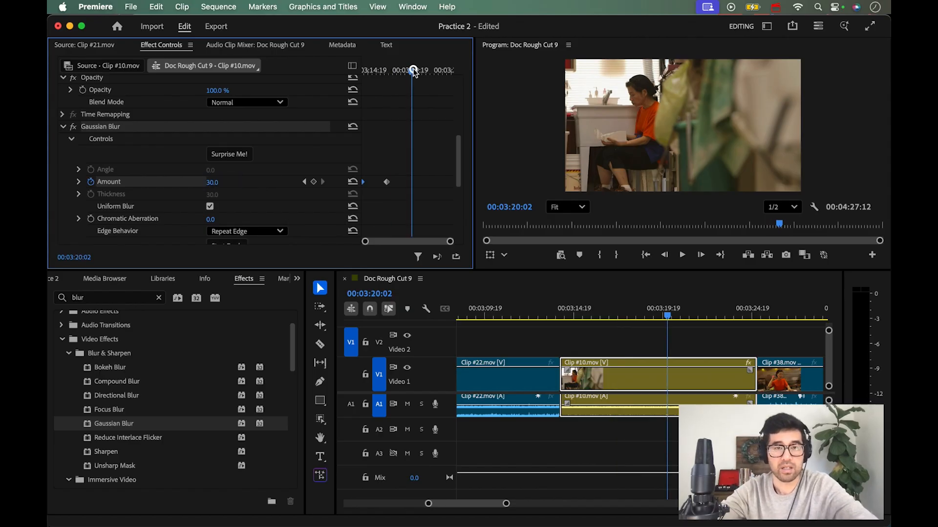
{"action": "left_click_drag", "start_coordinate": [413, 70], "coordinate": [411, 71]}
{"action": "left_click", "coordinate": [215, 183]}
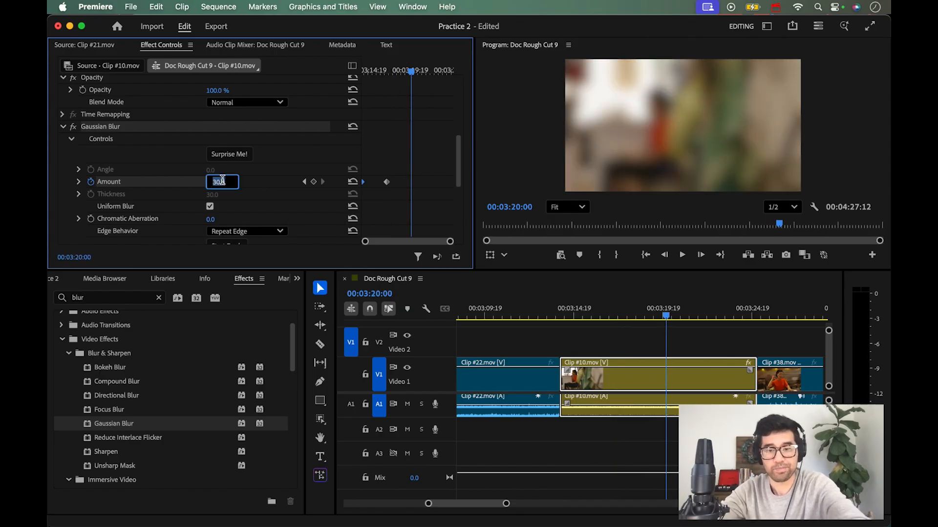
{"action": "type", "text": "0"}
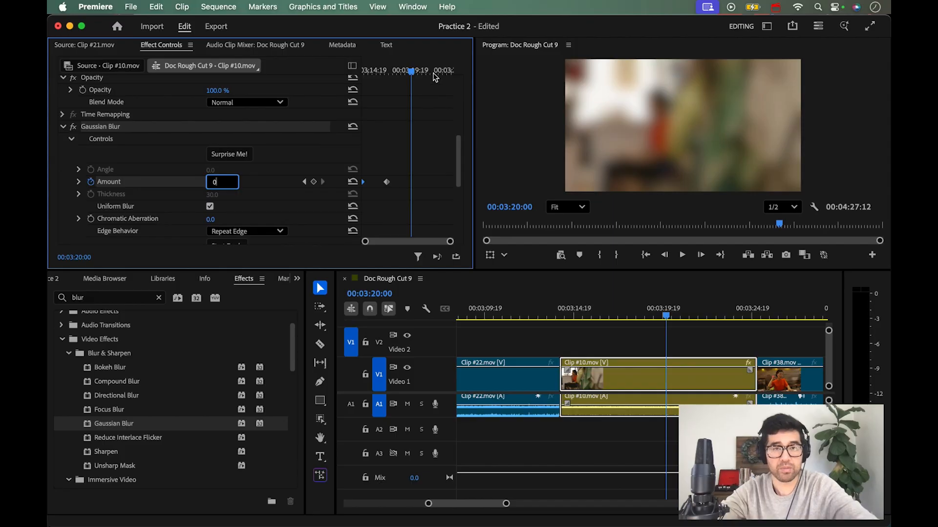
{"action": "key", "text": "Return"}
Add a Gaussian Blur Amount keyframe of 30 at 00:03:23:08 and return the playhead to the clip's start.
{"action": "left_click_drag", "start_coordinate": [413, 71], "coordinate": [439, 71]}
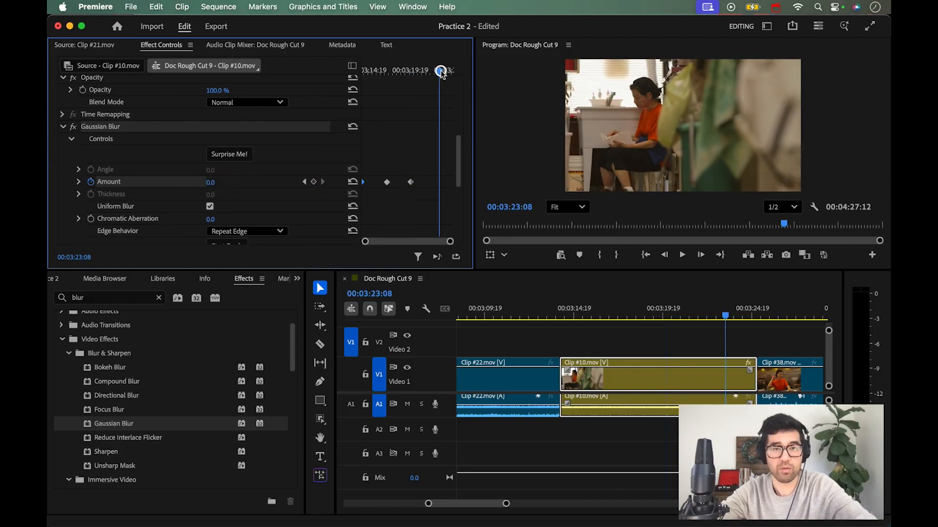
{"action": "left_click", "coordinate": [214, 184]}
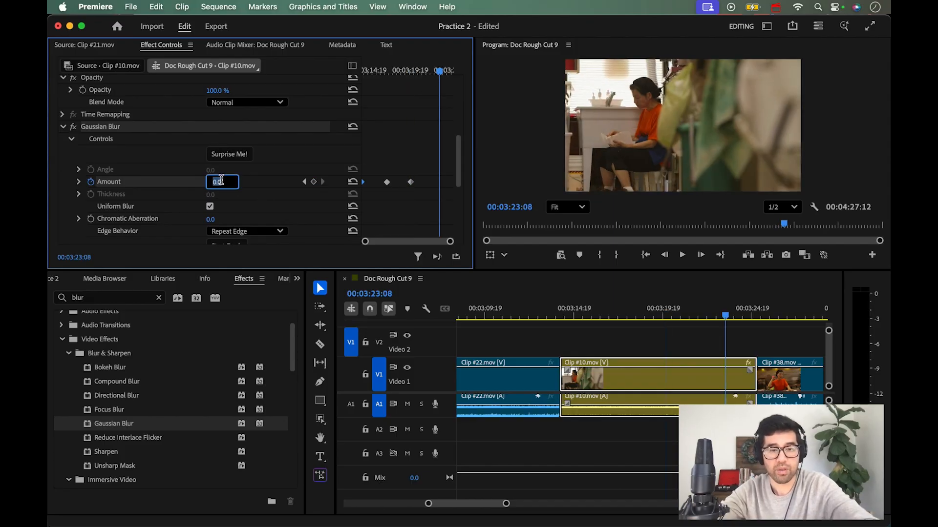
{"action": "type", "text": "30"}
{"action": "key", "text": "Return"}
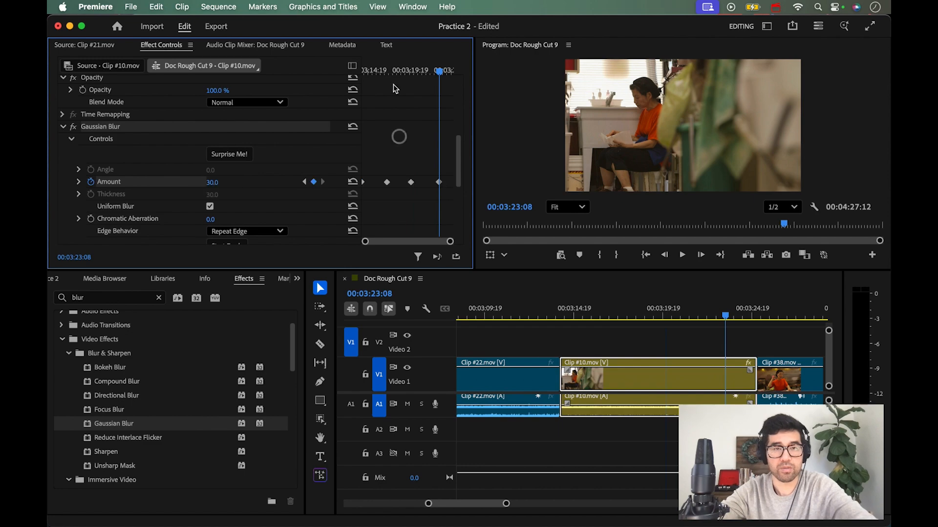
{"action": "left_click_drag", "start_coordinate": [391, 72], "coordinate": [352, 69]}
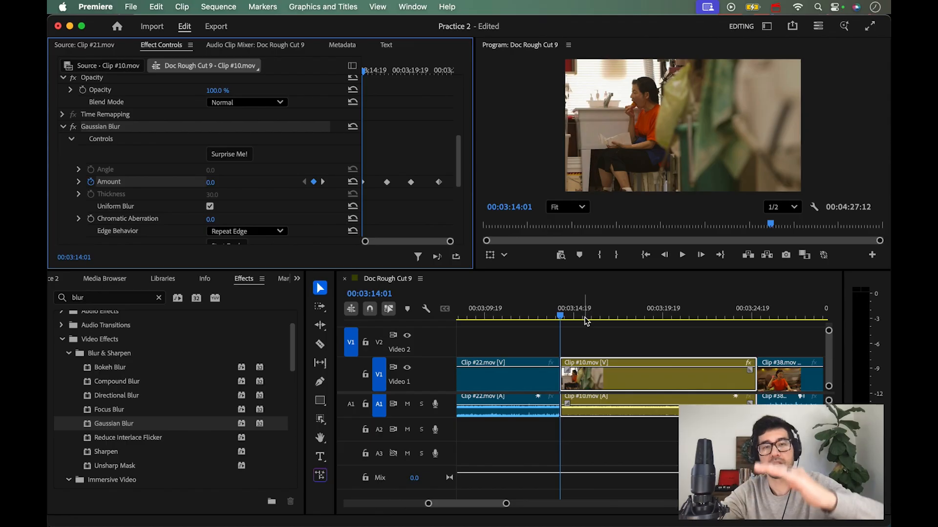
Play Clip #10.mov from its start to review the animated blur.
{"action": "key", "text": "space"}
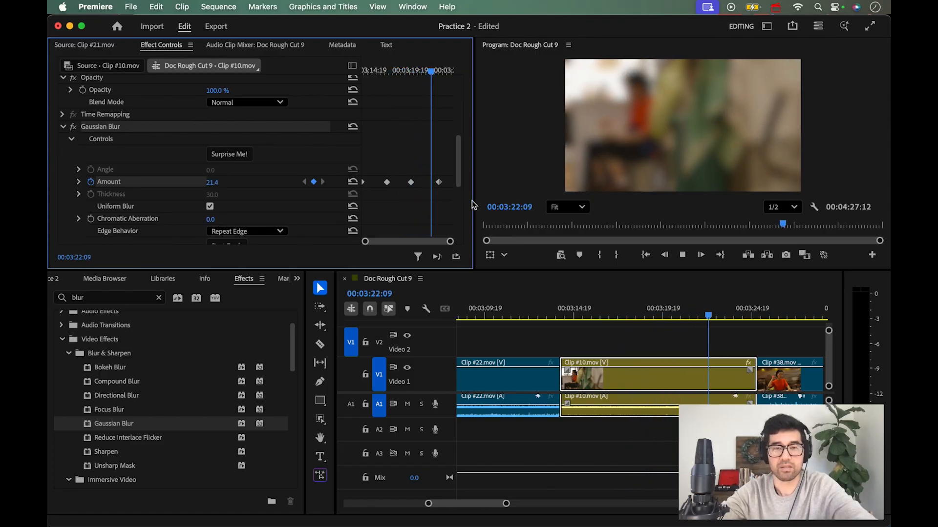
{"action": "key", "text": "space"}
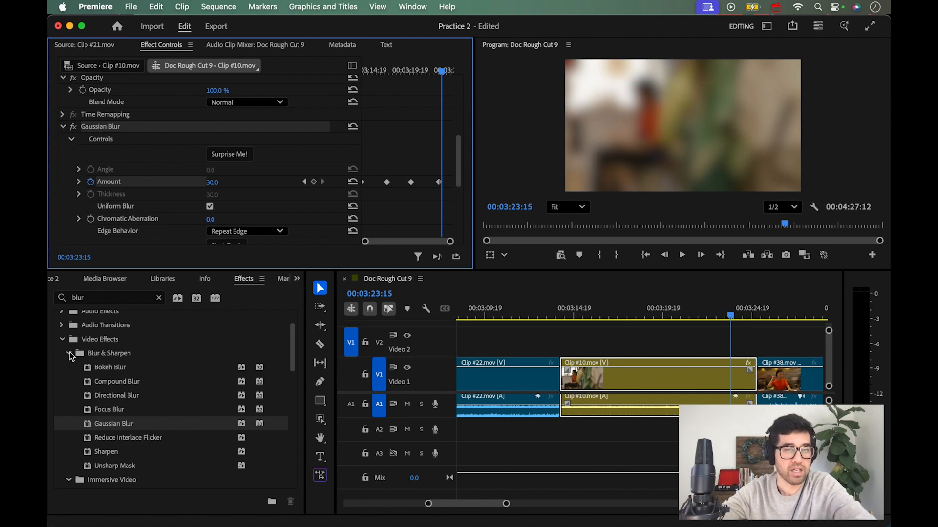
Clear the effects search and apply the Mosaic effect from the Stylize video effects to Clip #10.mov.
{"action": "left_click", "coordinate": [68, 353]}
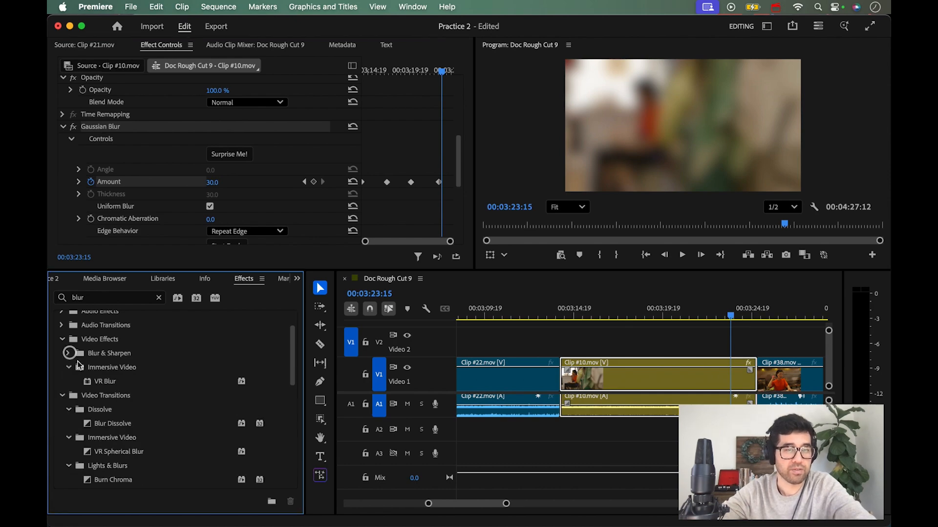
{"action": "left_click", "coordinate": [160, 298]}
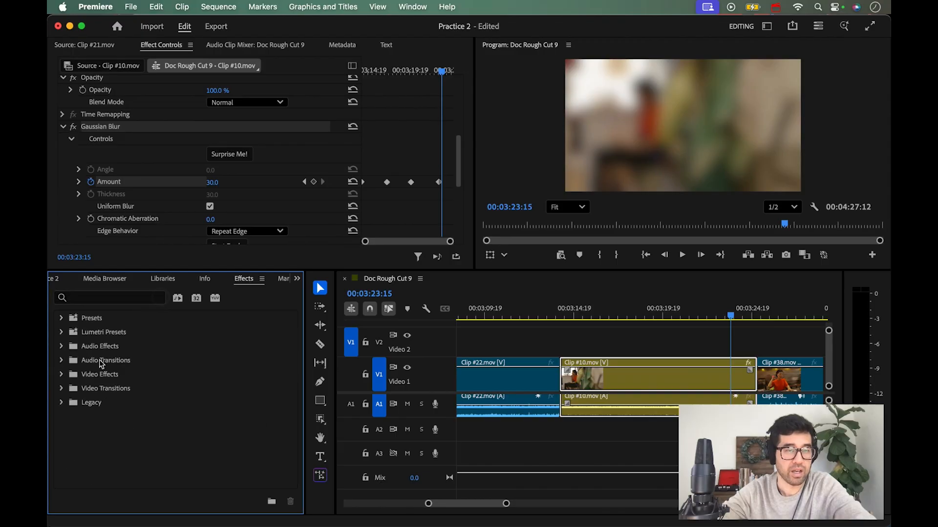
{"action": "left_click", "coordinate": [61, 375]}
{"action": "scroll", "coordinate": [95, 380], "scroll_direction": "down", "scroll_amount": 10}
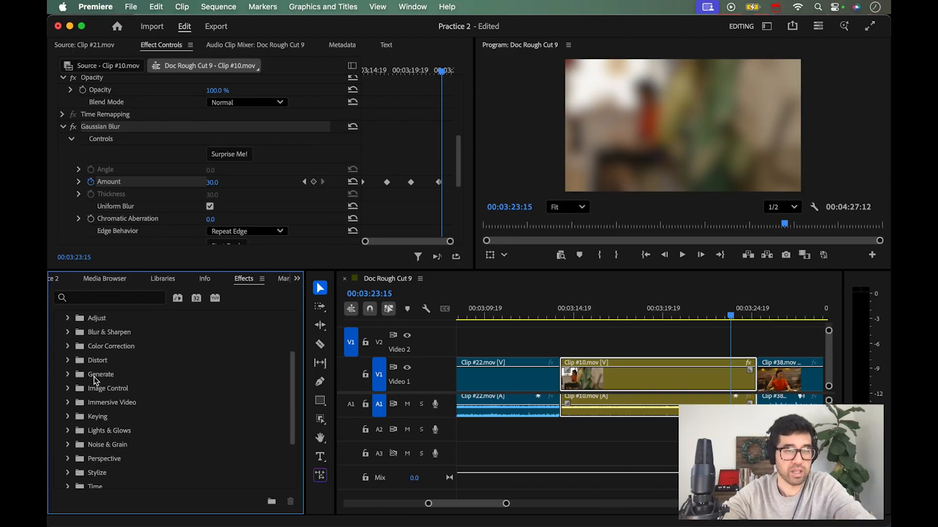
{"action": "left_click", "coordinate": [69, 398]}
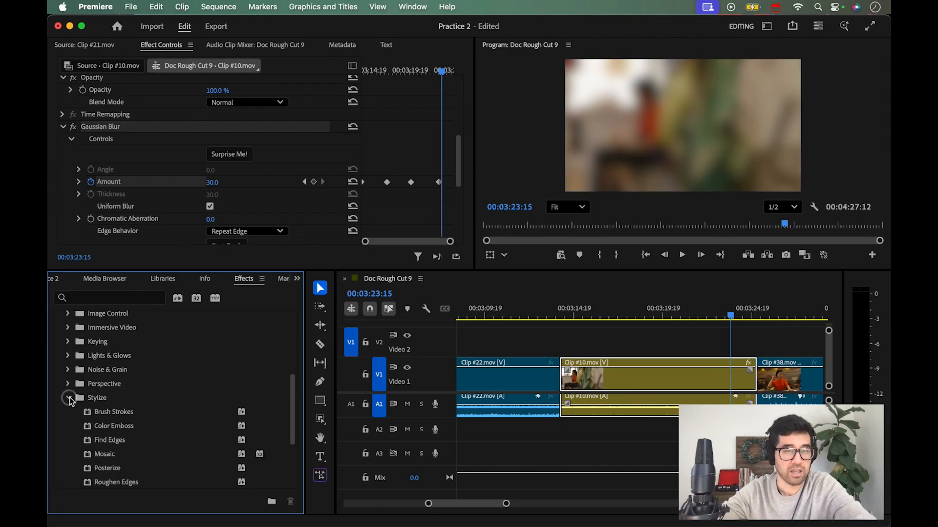
{"action": "scroll", "coordinate": [75, 400], "scroll_direction": "down", "scroll_amount": 3}
{"action": "left_click", "coordinate": [106, 407]}
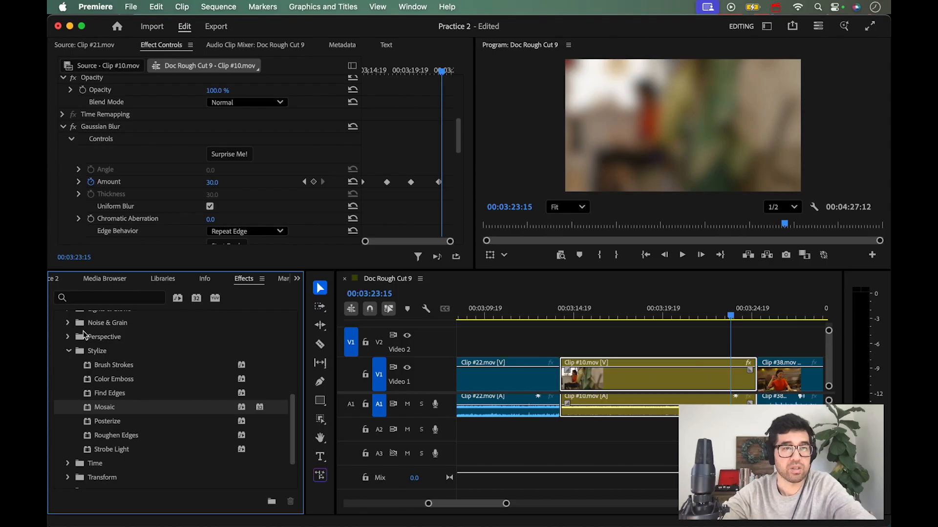
Set the Mosaic effect's Num. Tiles to 15.
{"action": "scroll", "coordinate": [100, 204], "scroll_direction": "down", "scroll_amount": 1}
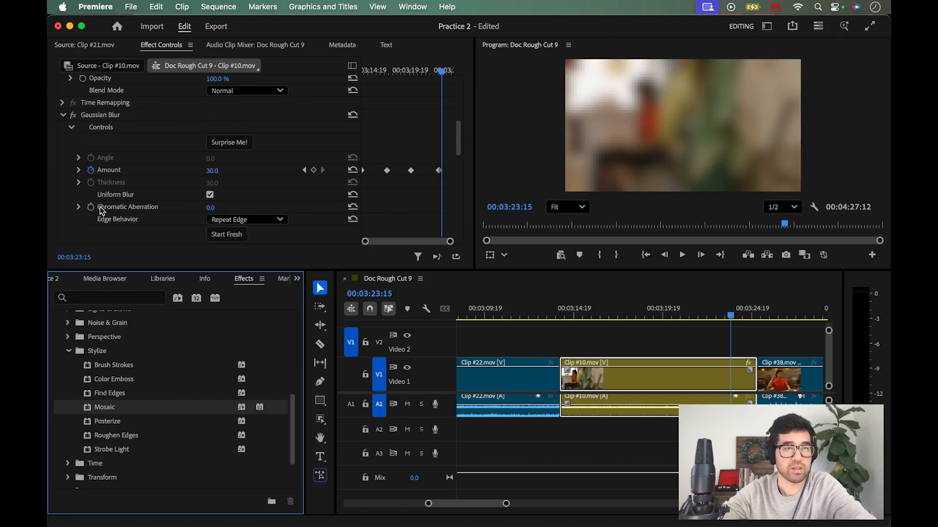
{"action": "scroll", "coordinate": [100, 206], "scroll_direction": "up", "scroll_amount": 5}
{"action": "scroll", "coordinate": [100, 207], "scroll_direction": "down", "scroll_amount": 6}
{"action": "scroll", "coordinate": [102, 211], "scroll_direction": "down", "scroll_amount": 3}
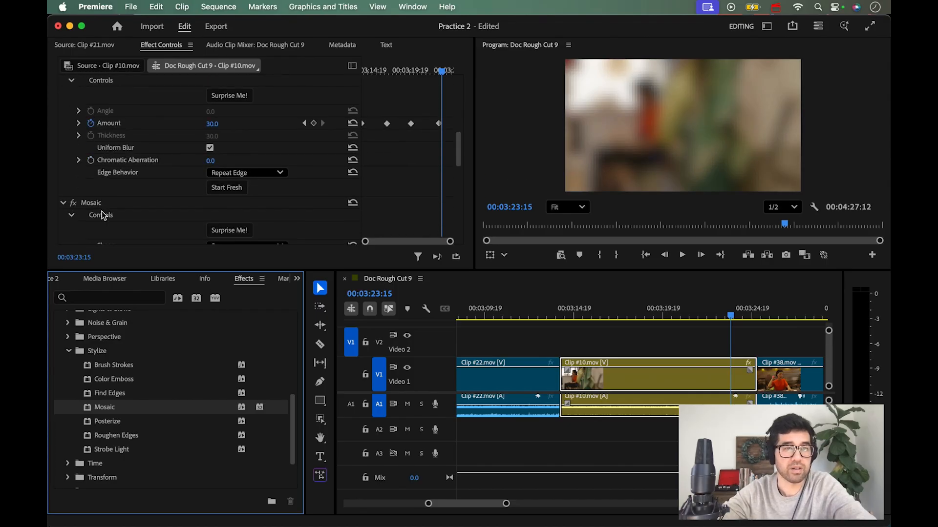
{"action": "scroll", "coordinate": [101, 211], "scroll_direction": "down", "scroll_amount": 2}
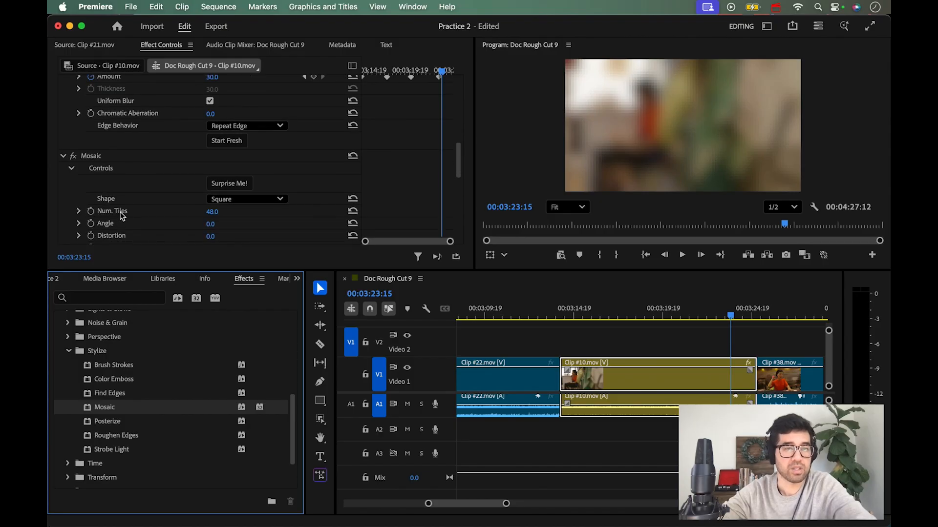
{"action": "scroll", "coordinate": [135, 215], "scroll_direction": "down", "scroll_amount": 2}
{"action": "scroll", "coordinate": [132, 213], "scroll_direction": "down", "scroll_amount": 1}
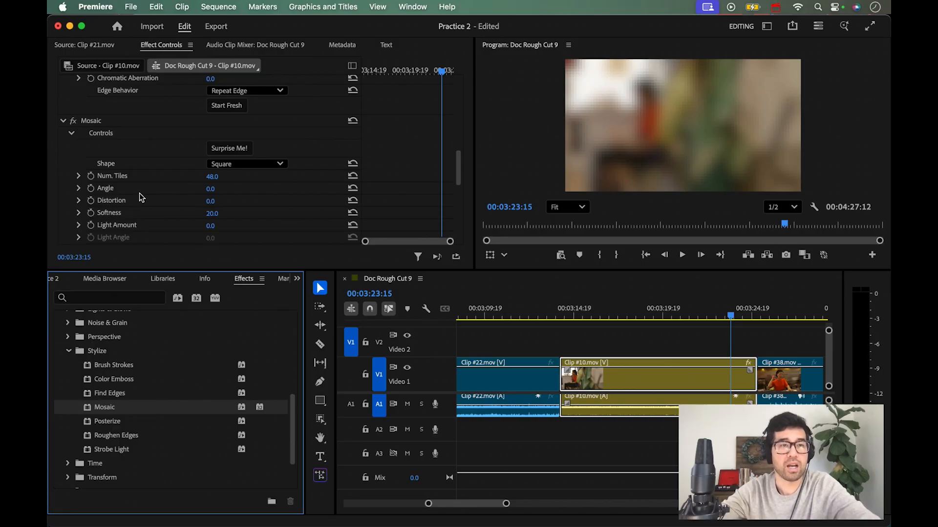
{"action": "left_click", "coordinate": [215, 176]}
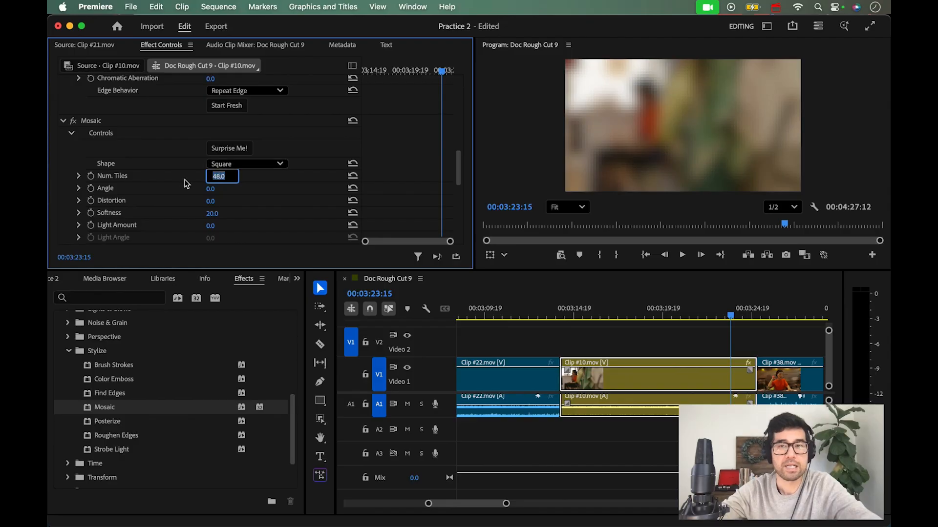
{"action": "left_click", "coordinate": [159, 187]}
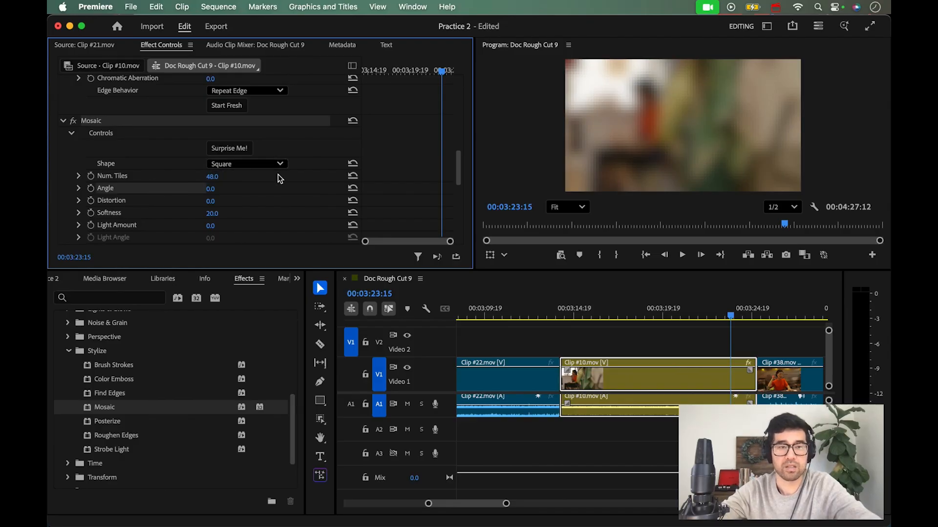
{"action": "left_click", "coordinate": [214, 177]}
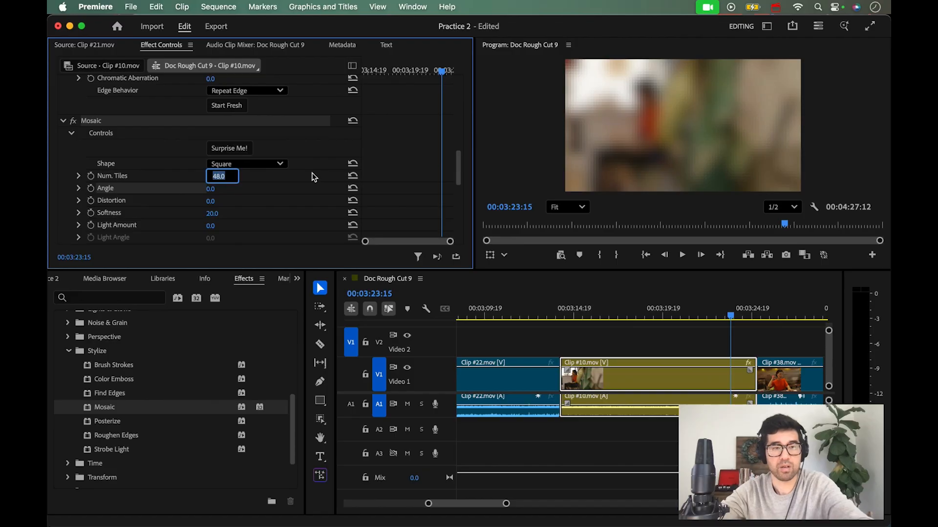
{"action": "type", "text": "15"}
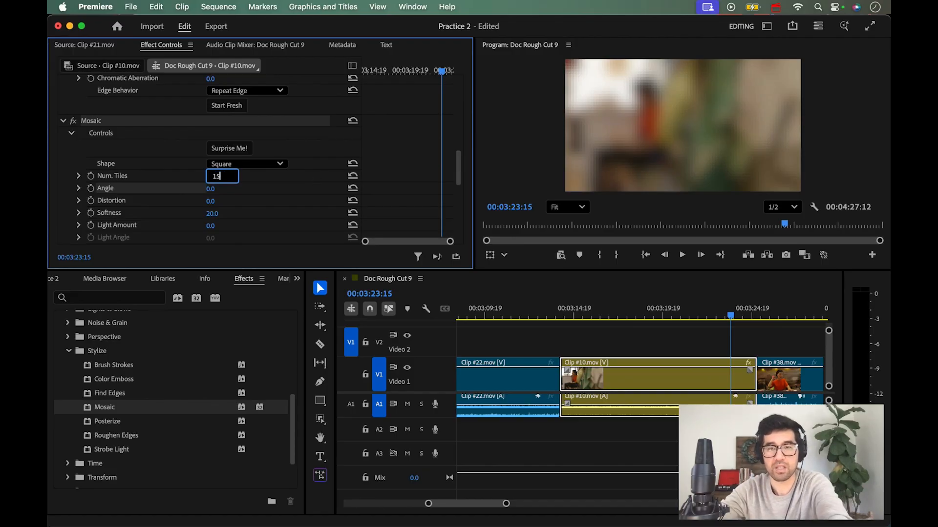
{"action": "key", "text": "Return"}
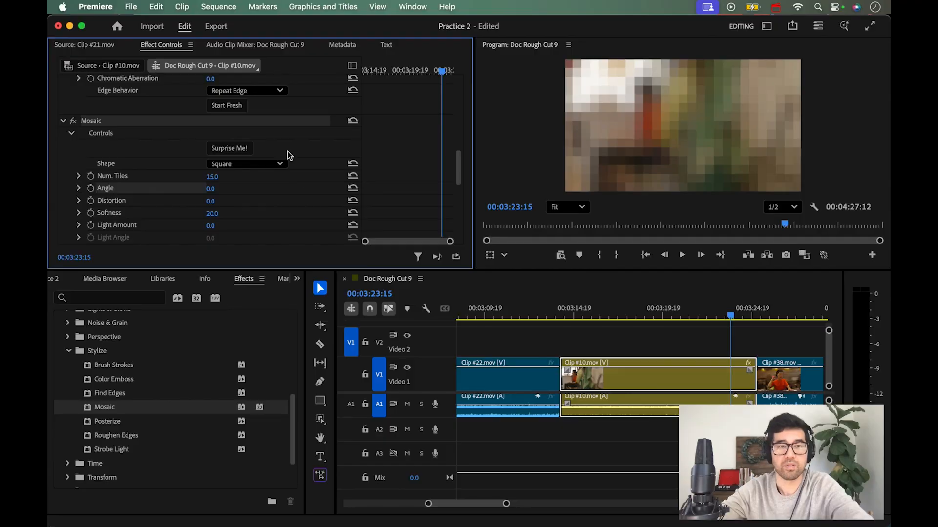
Set the Mosaic effect's Num. Tiles to 5.
{"action": "left_click", "coordinate": [217, 175]}
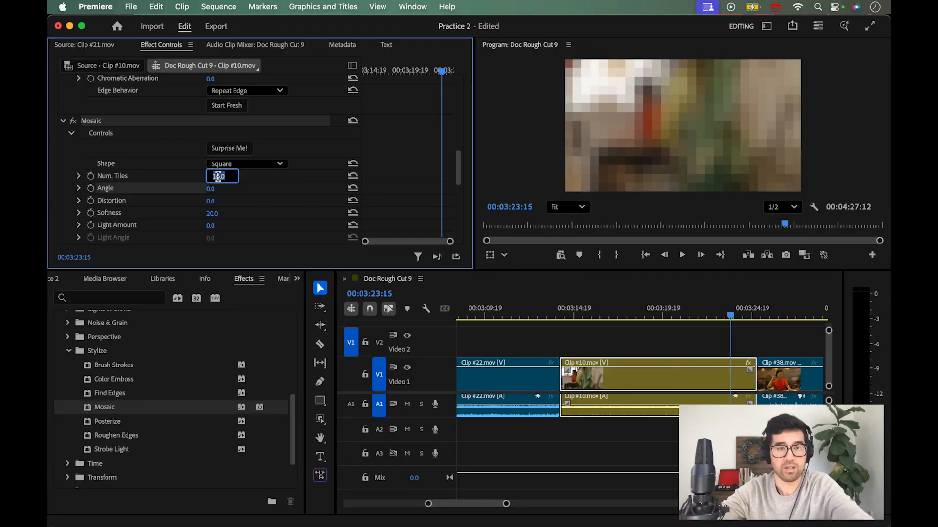
{"action": "type", "text": "5"}
{"action": "key", "text": "Return"}
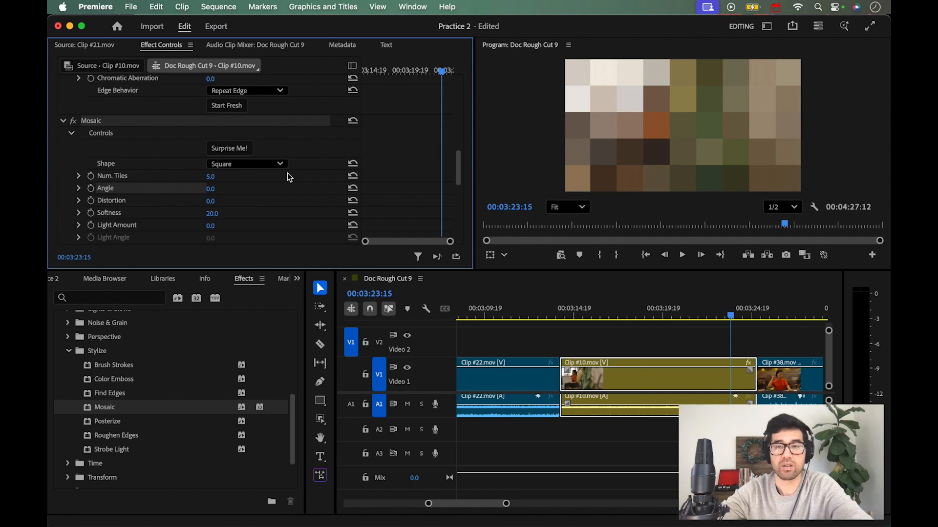
{"action": "scroll", "coordinate": [169, 145], "scroll_direction": "down", "scroll_amount": 1}
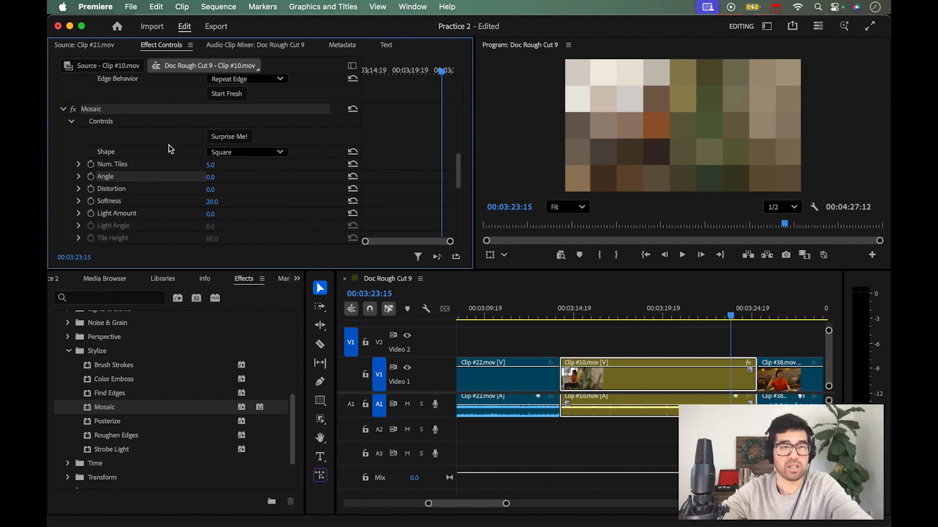
Move the Mosaic effect above Gaussian Blur in the clip's effect order and collapse both effects.
{"action": "scroll", "coordinate": [168, 145], "scroll_direction": "up", "scroll_amount": 5}
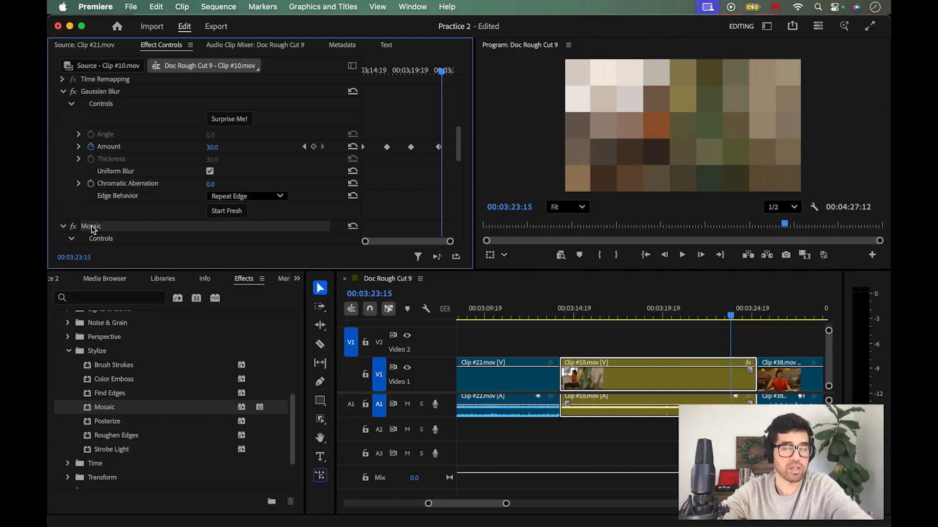
{"action": "left_click_drag", "start_coordinate": [93, 228], "coordinate": [95, 91]}
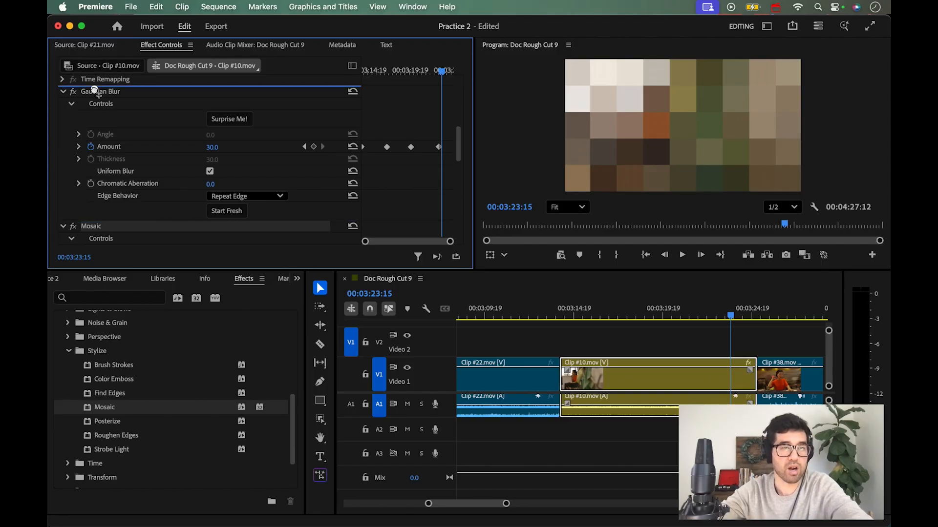
{"action": "left_click_drag", "start_coordinate": [95, 90], "coordinate": [95, 91]}
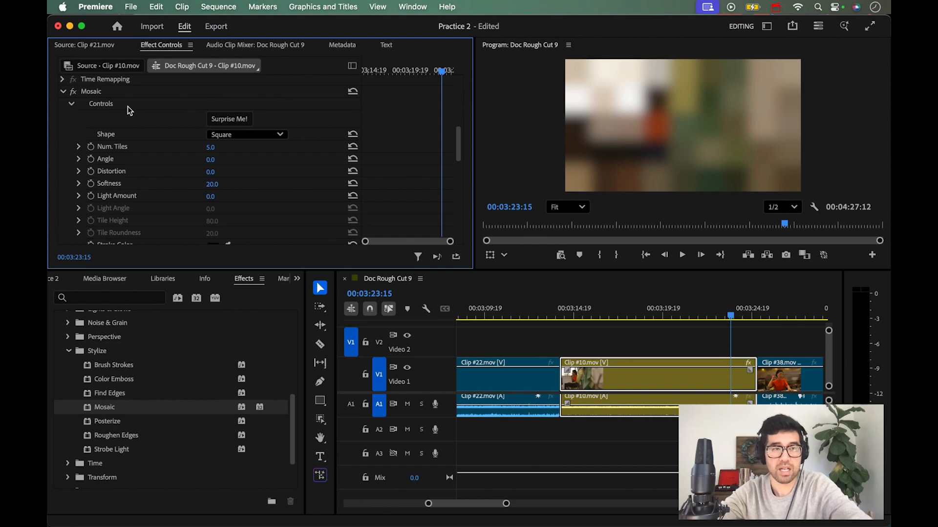
{"action": "left_click", "coordinate": [63, 92]}
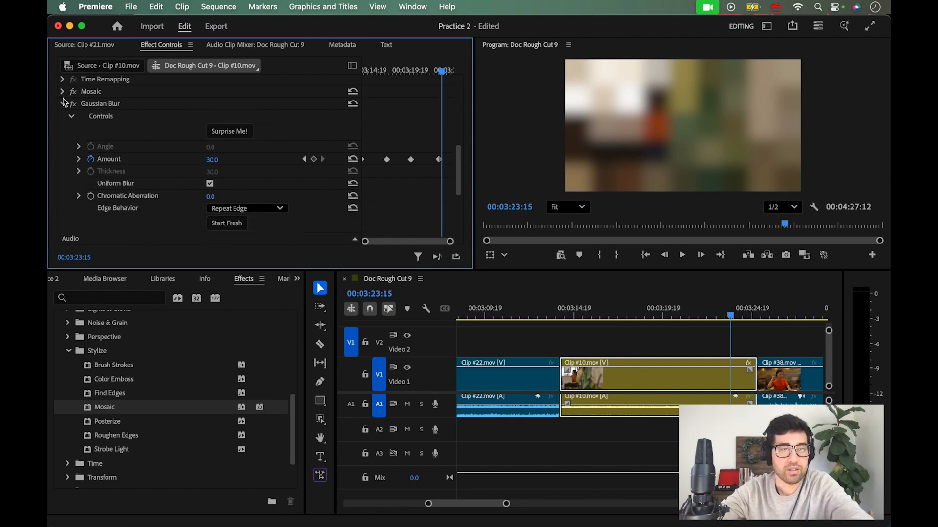
{"action": "left_click", "coordinate": [63, 104]}
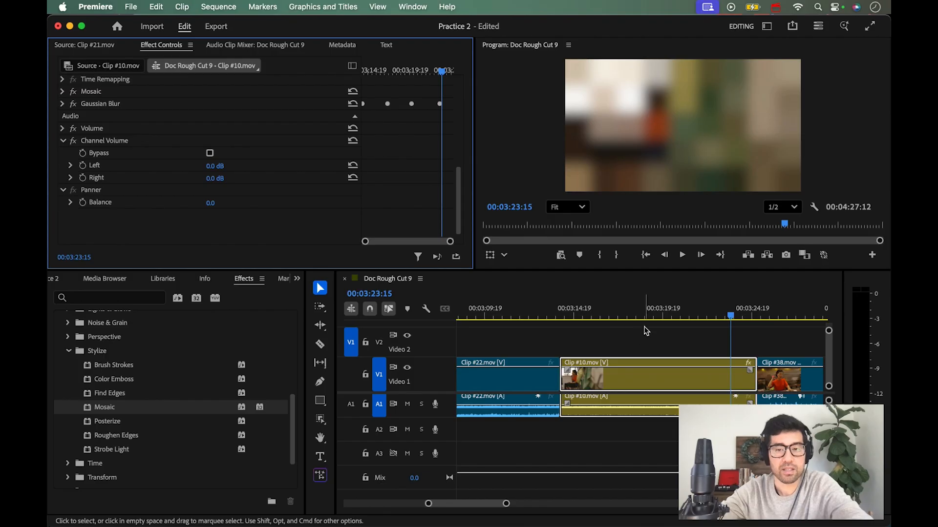
Play Clip #10.mov from near its start to preview the result with Mosaic above Gaussian Blur.
{"action": "left_click", "coordinate": [588, 310]}
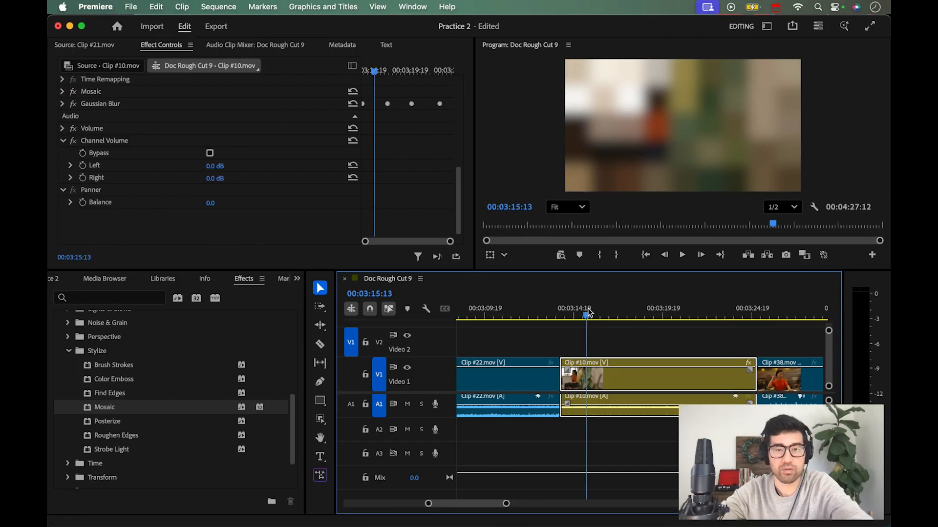
{"action": "left_click", "coordinate": [570, 310]}
{"action": "left_click", "coordinate": [561, 312]}
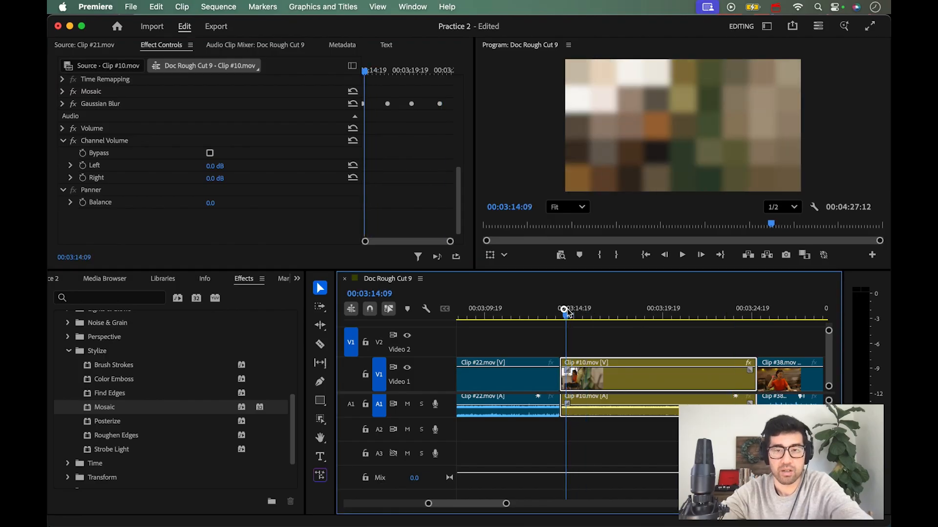
{"action": "key", "text": "space"}
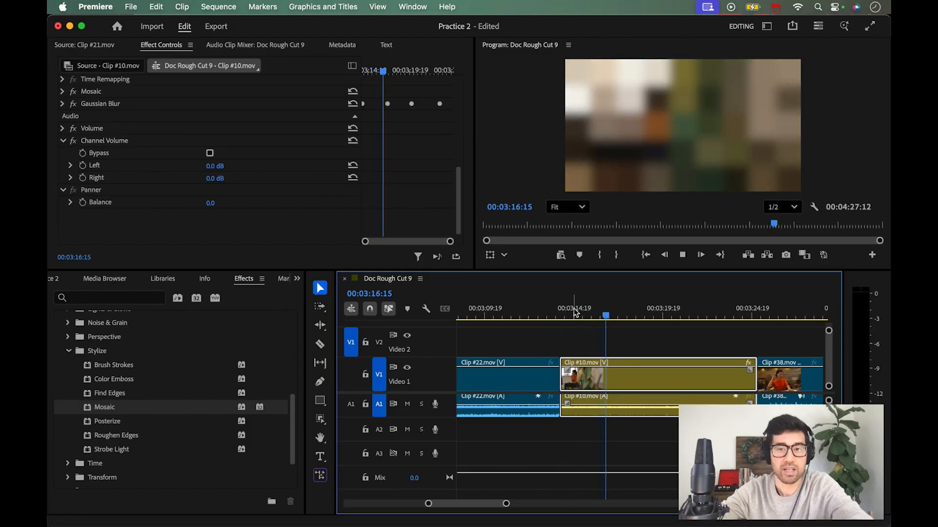
{"action": "key", "text": "space"}
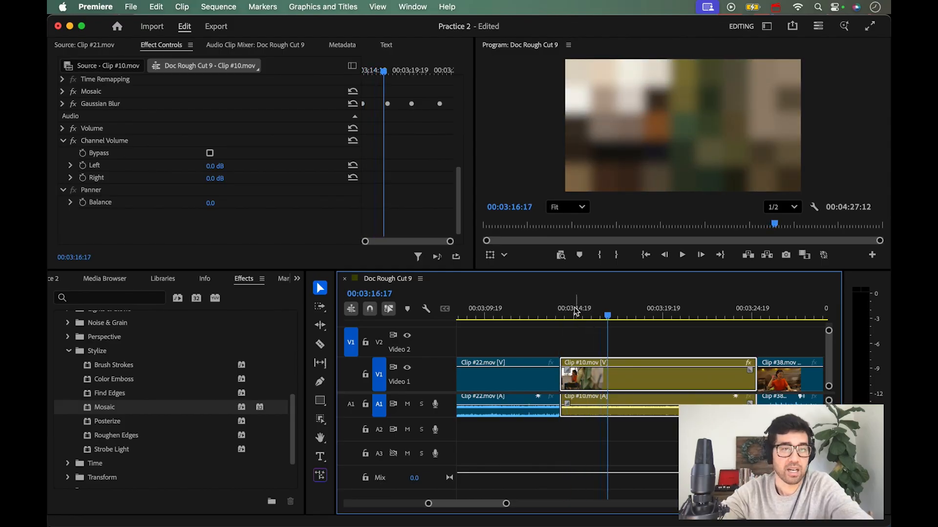
Move the Mosaic effect back below Gaussian Blur in the clip's effect order.
{"action": "left_click", "coordinate": [89, 93]}
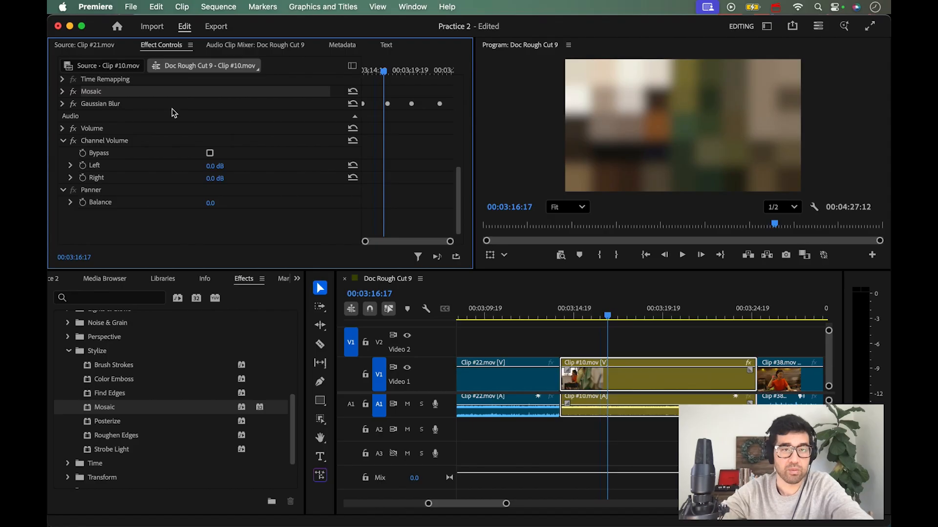
{"action": "left_click", "coordinate": [90, 90]}
{"action": "left_click_drag", "start_coordinate": [90, 92], "coordinate": [89, 119]}
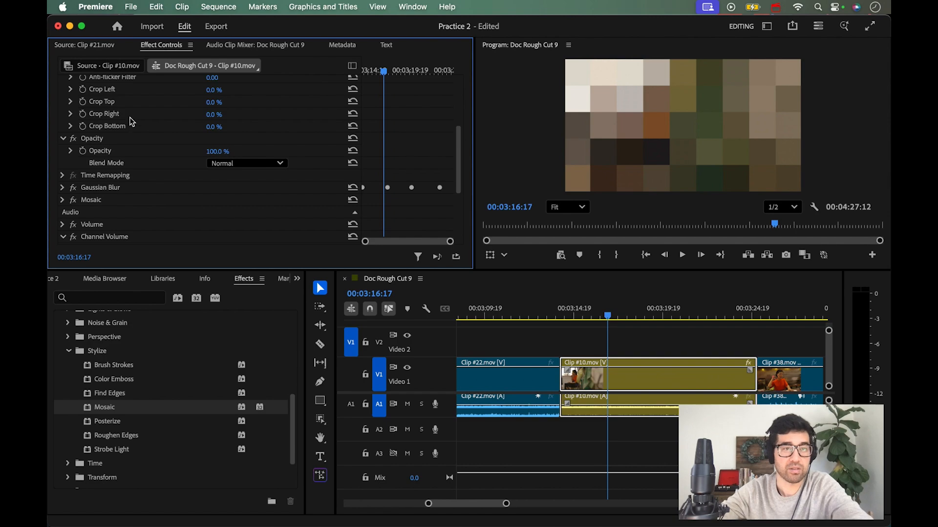
{"action": "scroll", "coordinate": [130, 118], "scroll_direction": "up", "scroll_amount": 2}
{"action": "scroll", "coordinate": [129, 120], "scroll_direction": "up", "scroll_amount": 4}
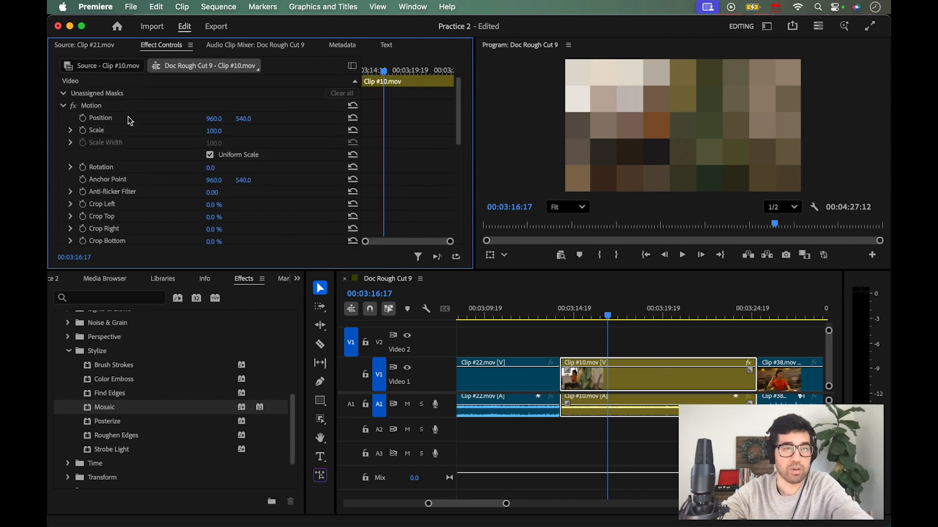
{"action": "scroll", "coordinate": [129, 120], "scroll_direction": "down", "scroll_amount": 3}
{"action": "scroll", "coordinate": [129, 121], "scroll_direction": "down", "scroll_amount": 6}
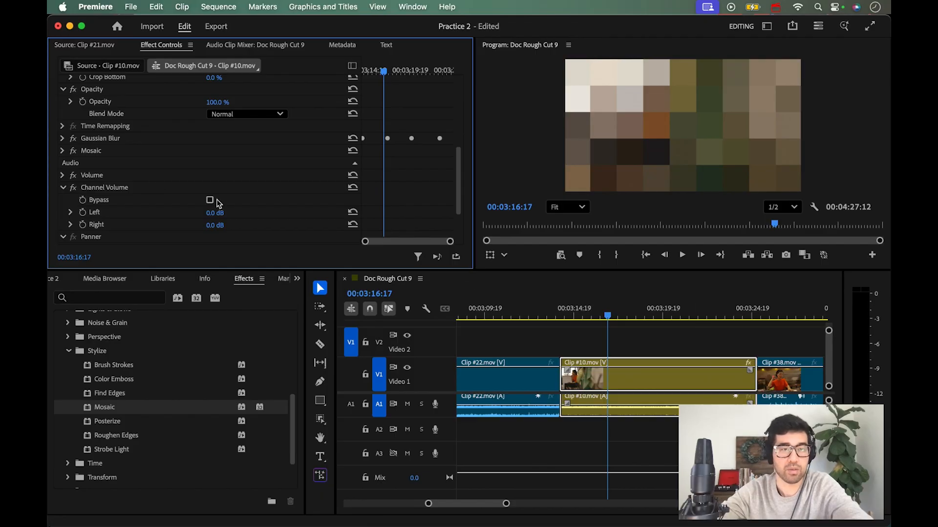
Copy the Gaussian Blur and Mosaic effects together from Clip #10.mov's effect list.
{"action": "left_click", "coordinate": [567, 311]}
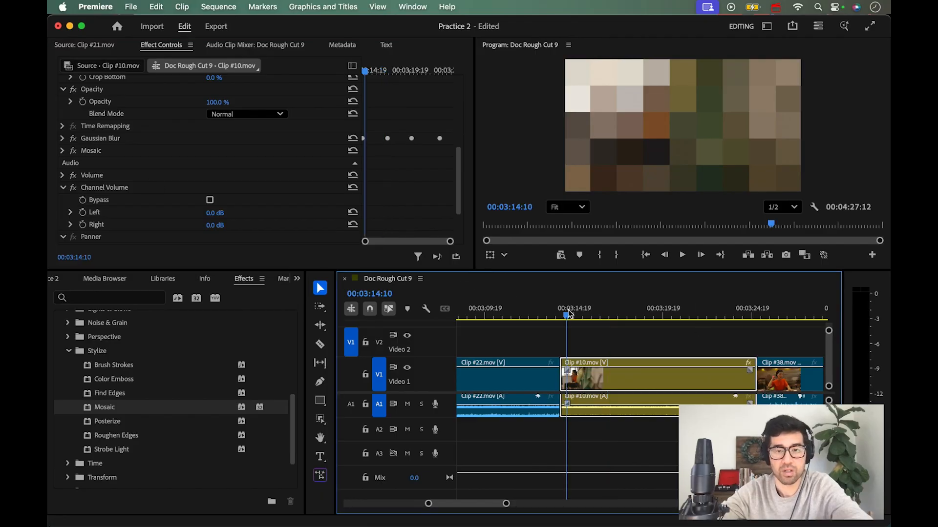
{"action": "key", "text": "minus"}
{"action": "key", "text": "minus"}
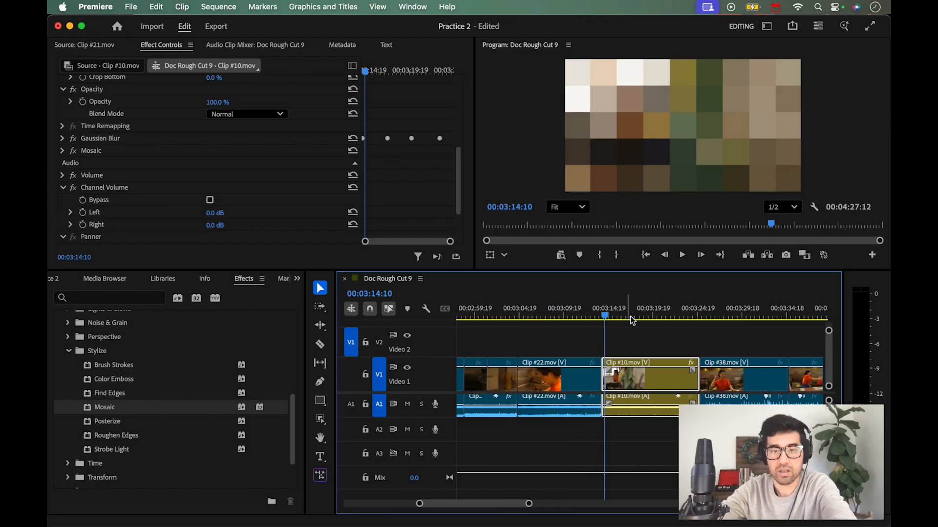
{"action": "left_click_drag", "start_coordinate": [690, 343], "coordinate": [777, 405]}
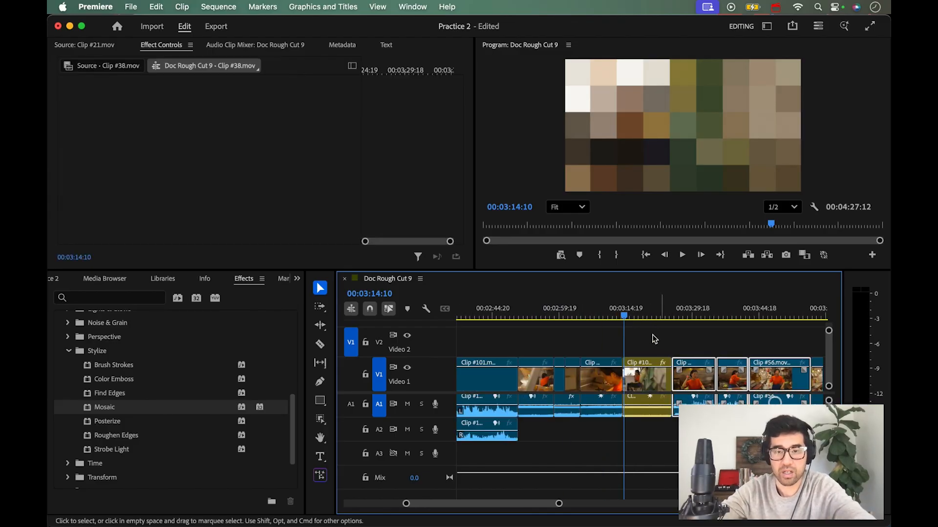
{"action": "left_click", "coordinate": [652, 335]}
{"action": "left_click", "coordinate": [645, 377]}
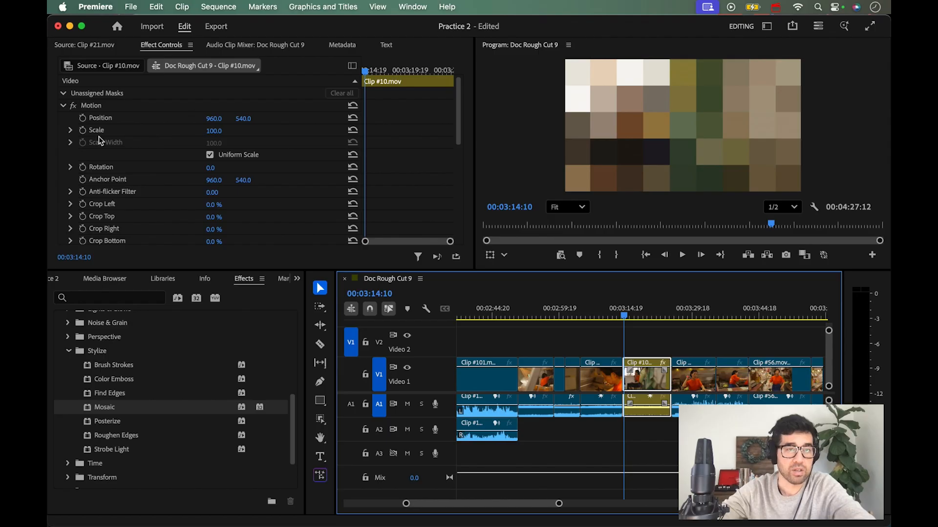
{"action": "scroll", "coordinate": [99, 137], "scroll_direction": "down", "scroll_amount": 6}
{"action": "left_click", "coordinate": [107, 150]}
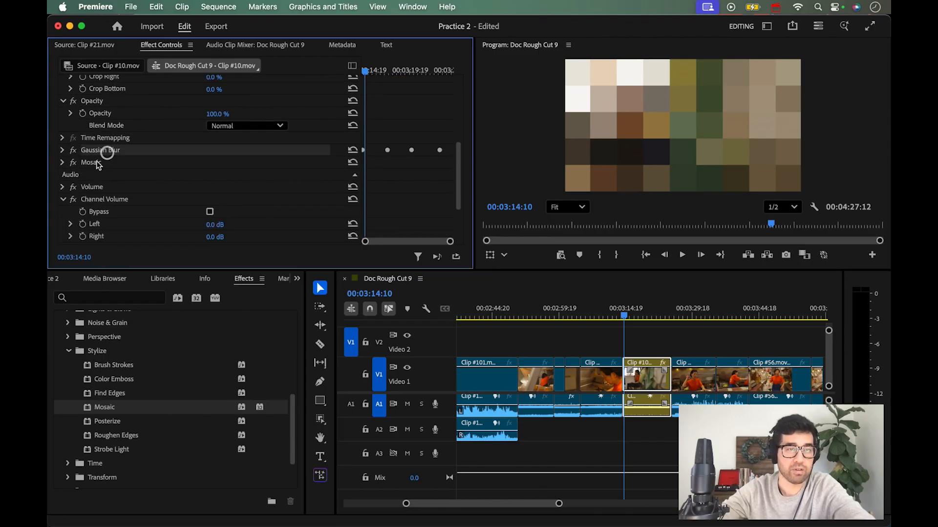
{"action": "left_click", "coordinate": [99, 163]}
{"action": "left_click", "coordinate": [98, 150]}
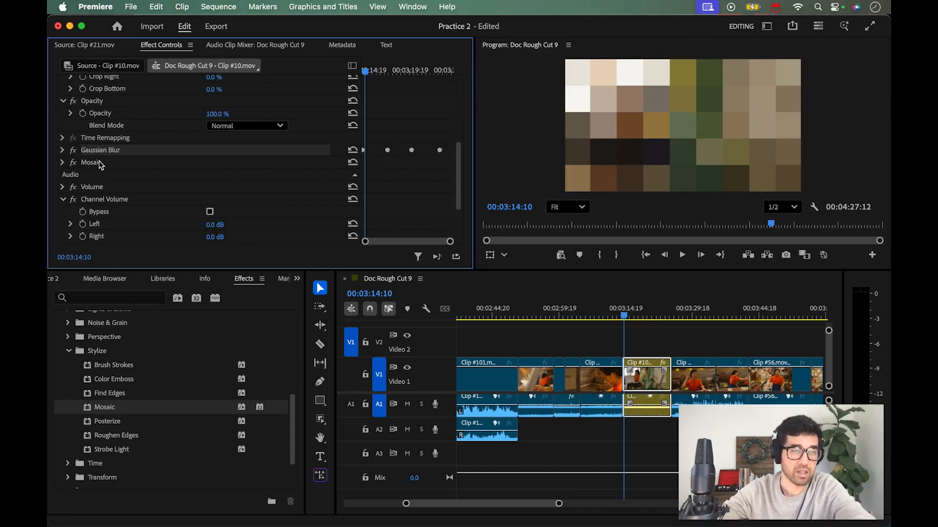
{"action": "left_click", "coordinate": [99, 162], "text": "shift"}
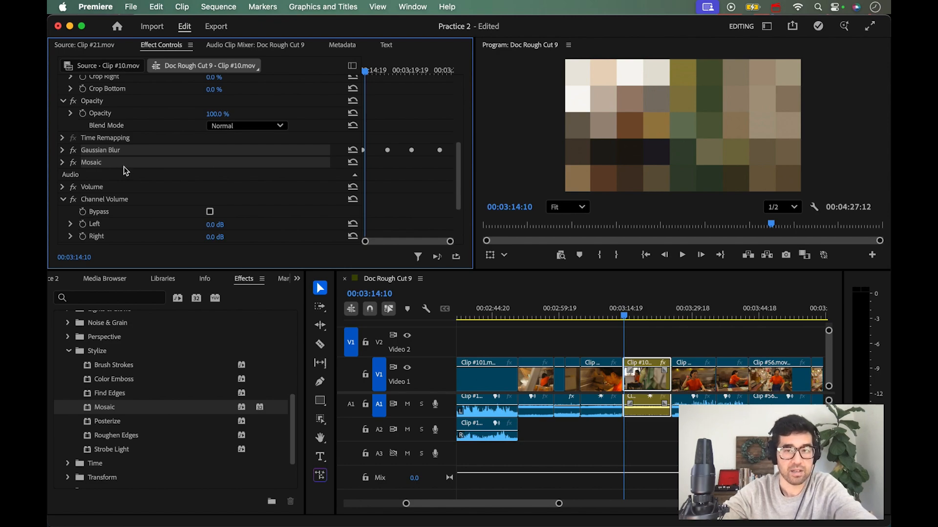
Paste the copied effects onto the three clips following Clip #10.mov and view a frame in each.
{"action": "left_click_drag", "start_coordinate": [698, 343], "coordinate": [788, 403]}
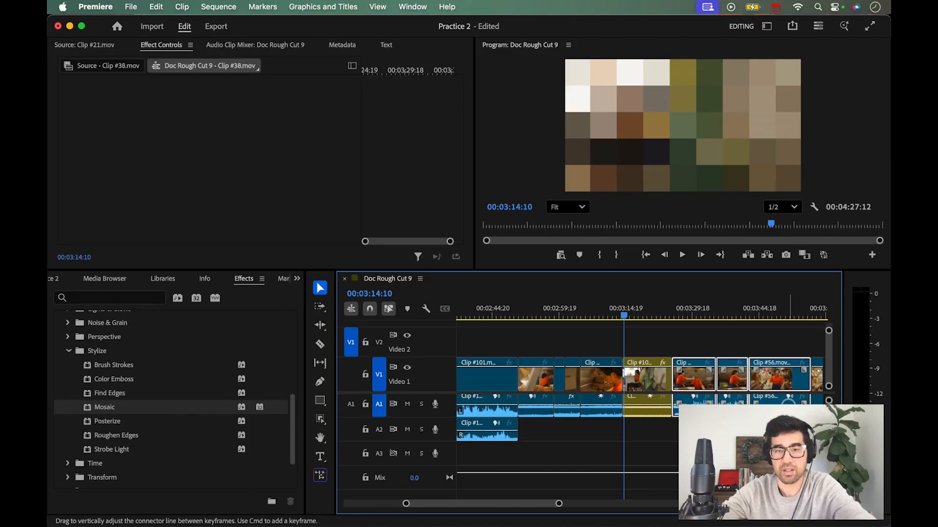
{"action": "left_click", "coordinate": [689, 315]}
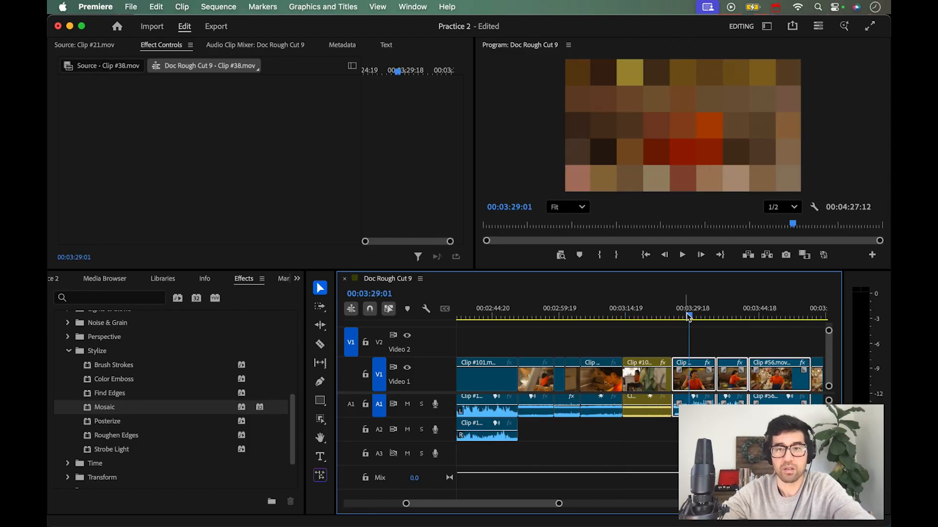
{"action": "left_click", "coordinate": [733, 315]}
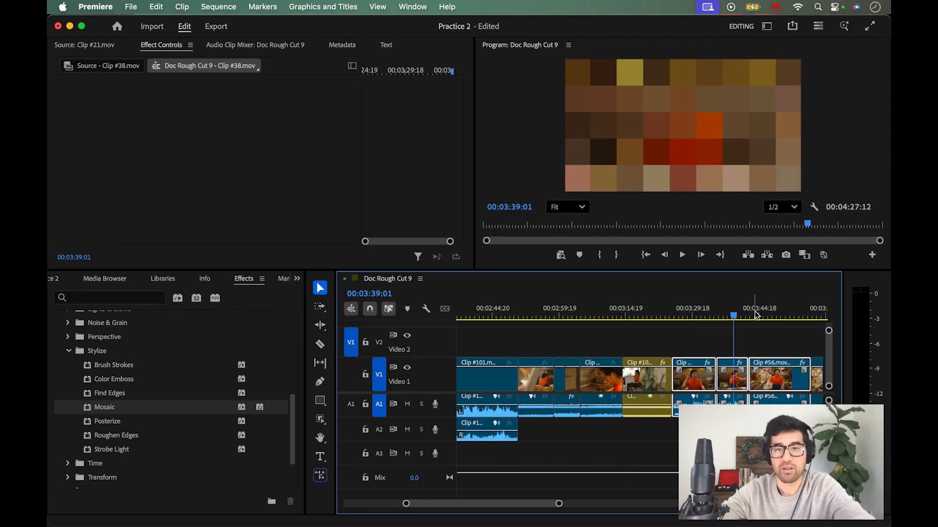
{"action": "left_click", "coordinate": [752, 315]}
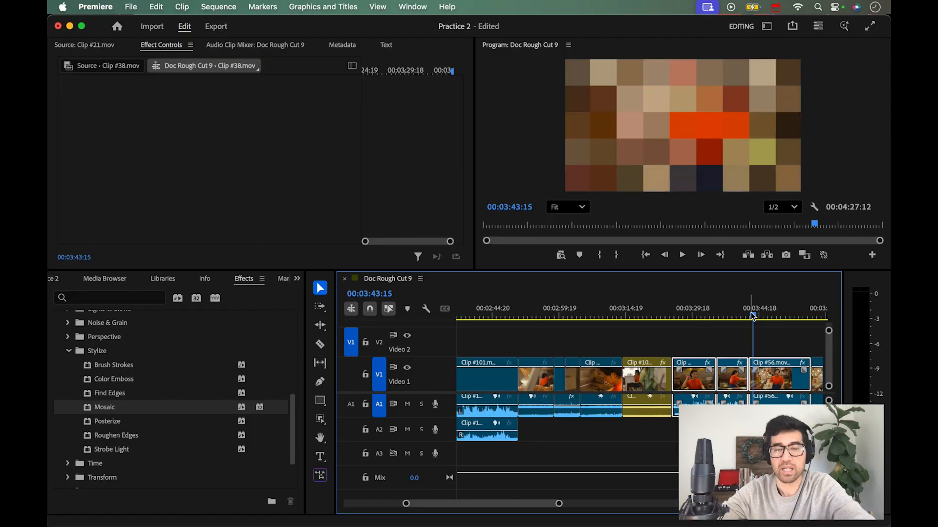
Undo pasting the effects onto the three clips, keeping both effects on Clip #10.mov.
{"action": "left_click", "coordinate": [697, 334]}
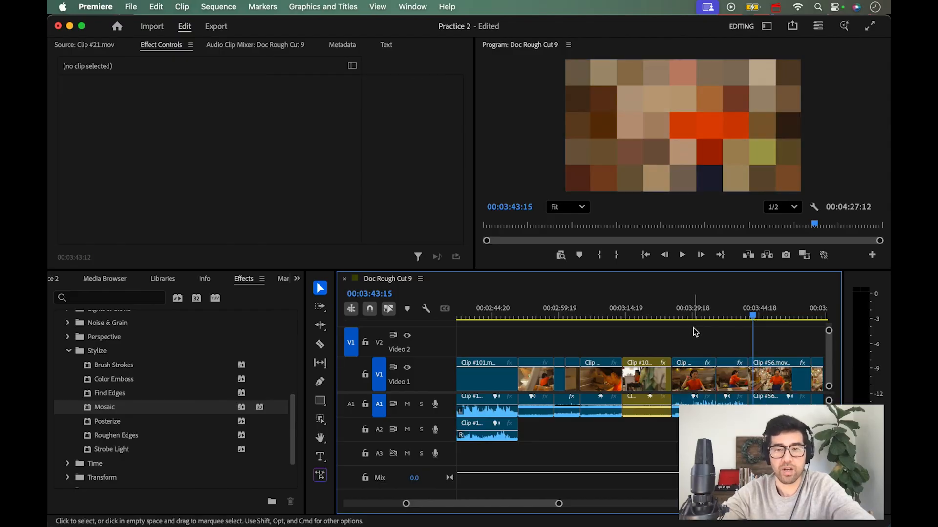
{"action": "key", "text": "super+z"}
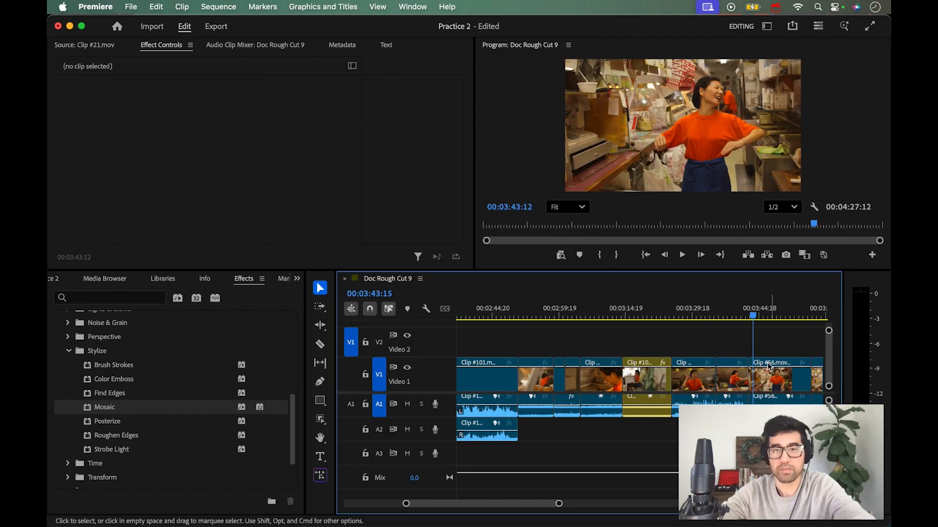
{"action": "left_click", "coordinate": [653, 310]}
{"action": "key", "text": "super+shift+z"}
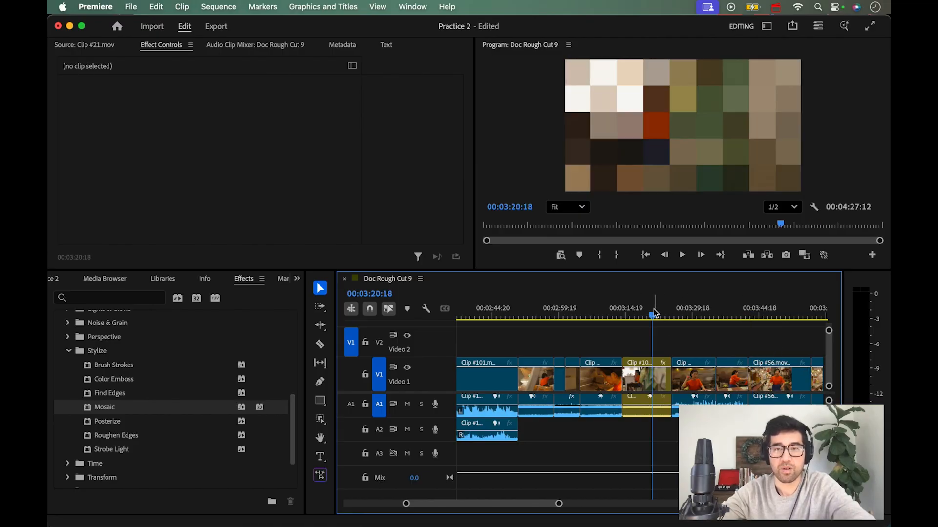
Collapse the Motion properties of Clip #10.mov, review its effects and copy the whole clip.
{"action": "left_click", "coordinate": [650, 380]}
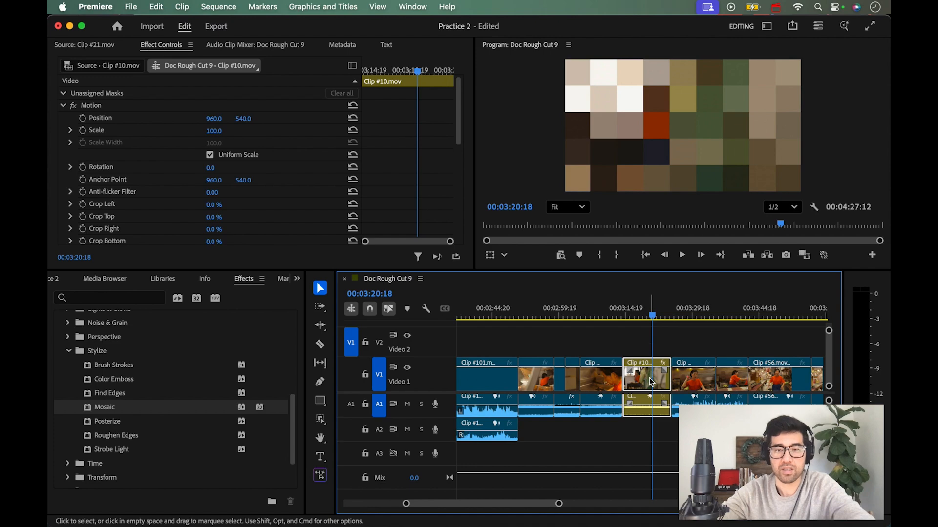
{"action": "left_click", "coordinate": [62, 105]}
{"action": "scroll", "coordinate": [86, 195], "scroll_direction": "down", "scroll_amount": 3}
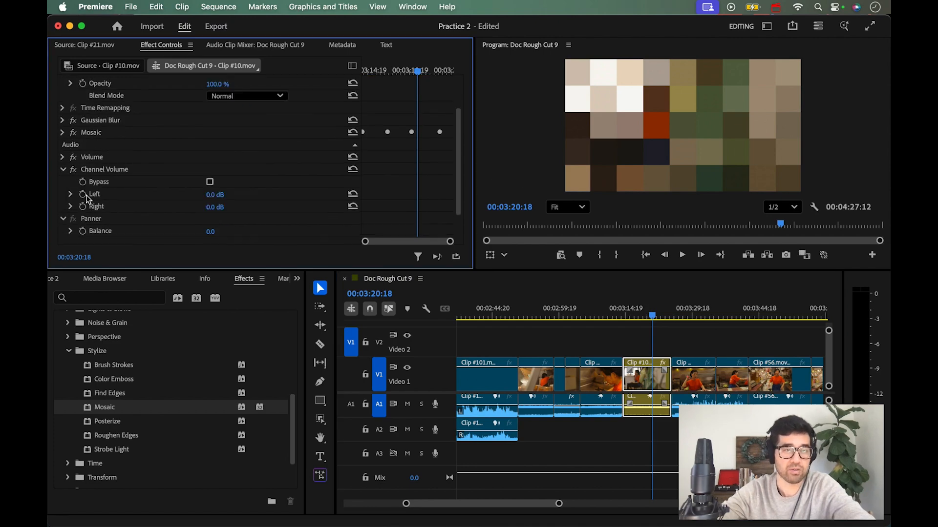
{"action": "scroll", "coordinate": [92, 186], "scroll_direction": "up", "scroll_amount": 3}
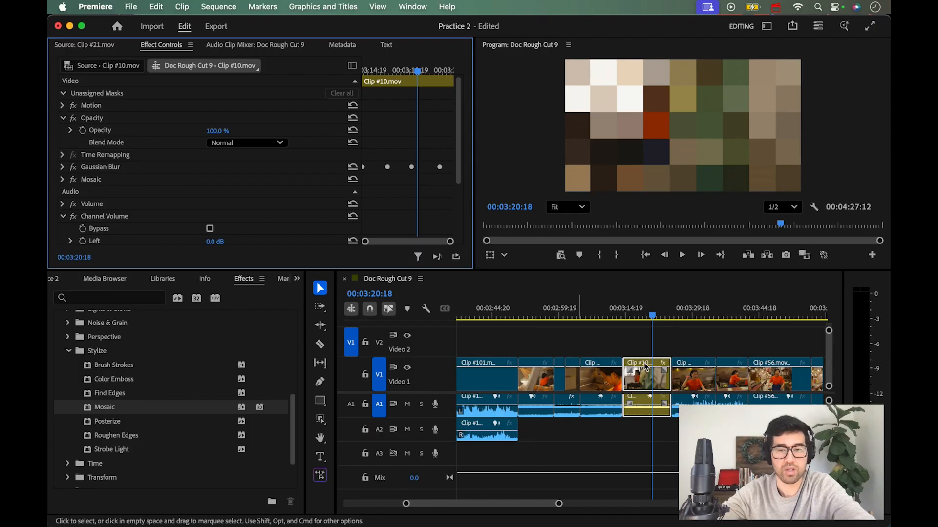
{"action": "left_click", "coordinate": [651, 380]}
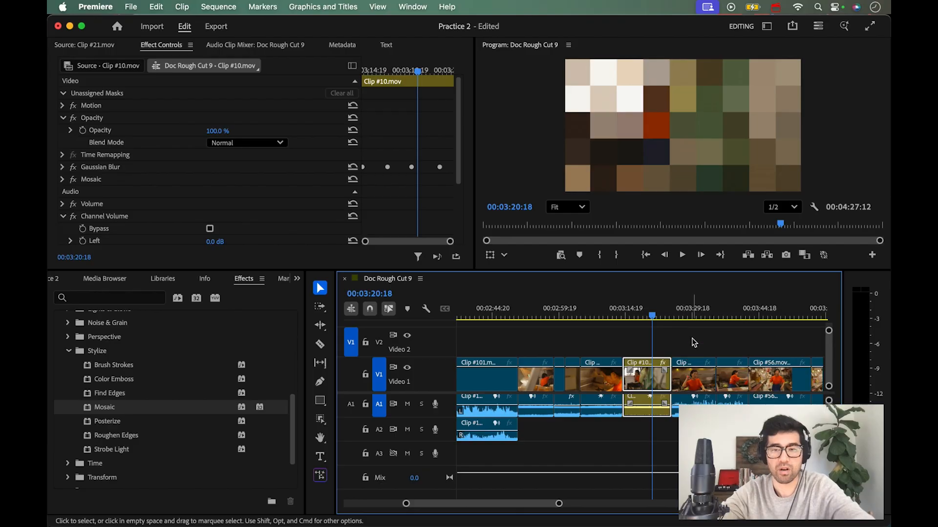
Select the three clips following Clip #10.mov and open Paste Attributes for them.
{"action": "scroll", "coordinate": [692, 338], "scroll_direction": "right", "scroll_amount": 2}
{"action": "left_click_drag", "start_coordinate": [664, 340], "coordinate": [727, 393]}
{"action": "left_click", "coordinate": [658, 316]}
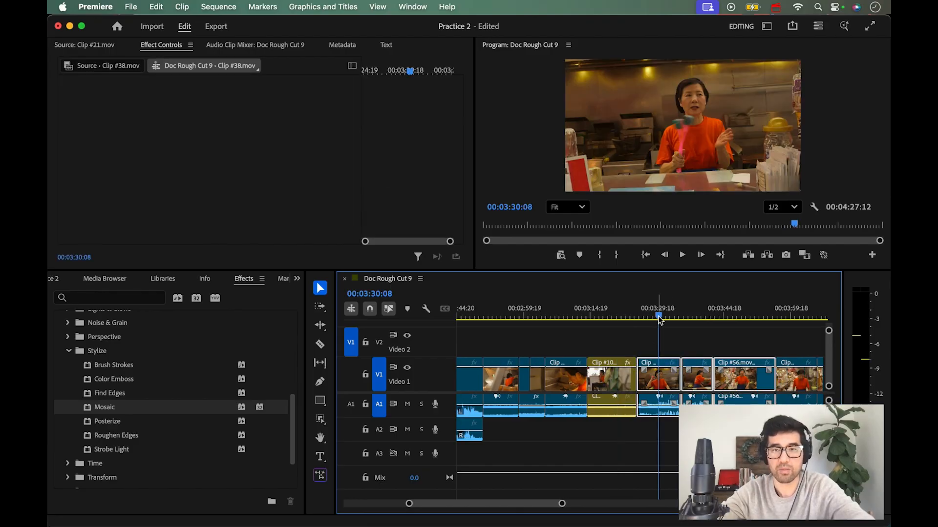
{"action": "left_click_drag", "start_coordinate": [660, 317], "coordinate": [695, 313]}
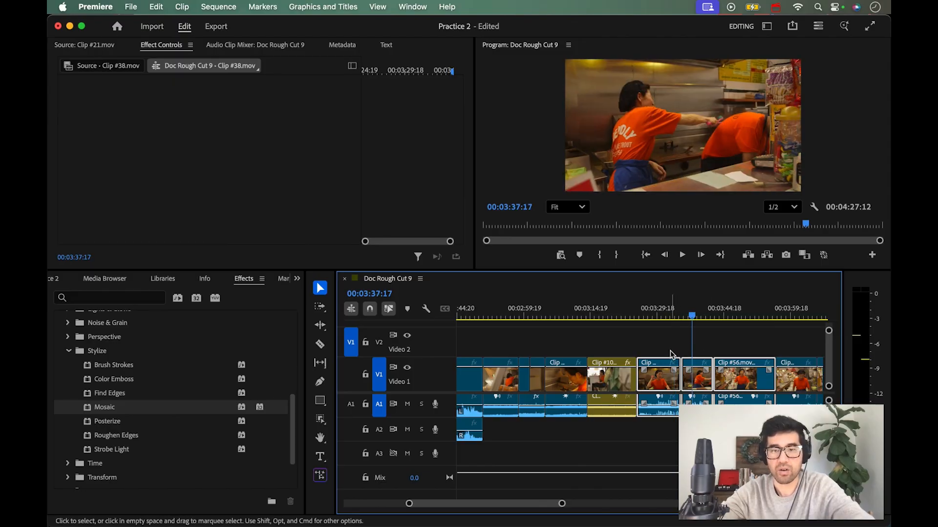
{"action": "left_click_drag", "start_coordinate": [646, 335], "coordinate": [735, 396]}
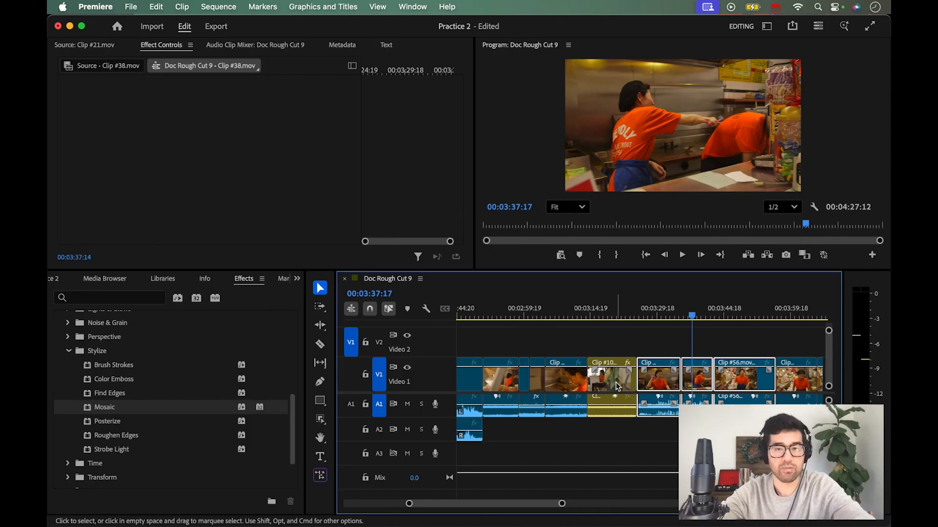
{"action": "right_click", "coordinate": [695, 382]}
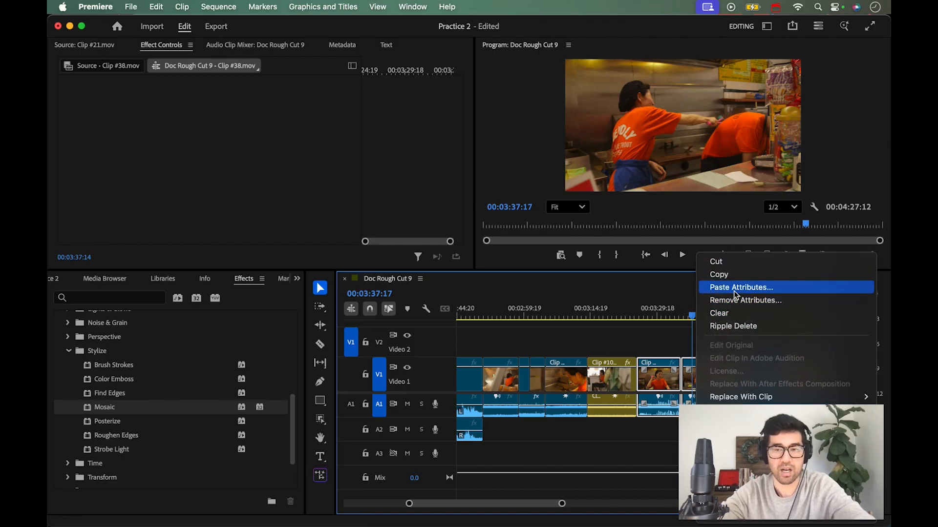
{"action": "left_click", "coordinate": [733, 289]}
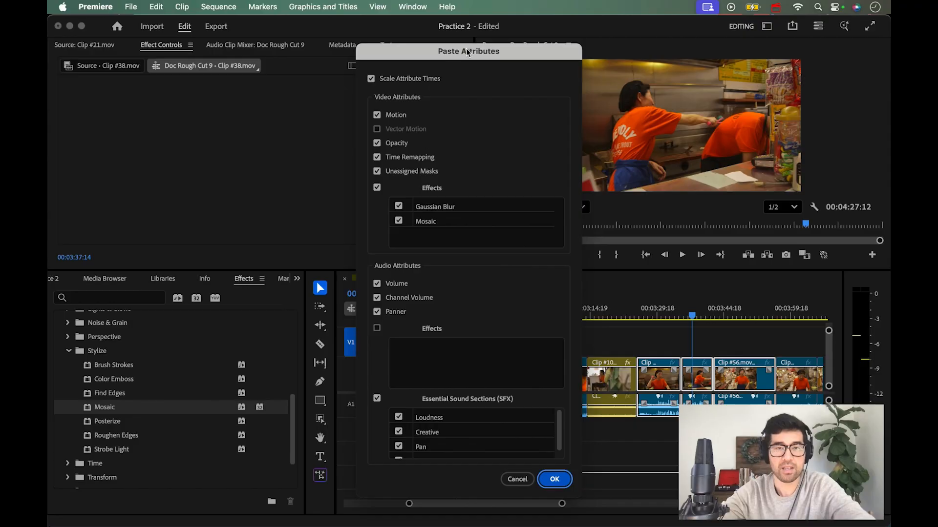
{"action": "left_click_drag", "start_coordinate": [468, 49], "coordinate": [390, 30]}
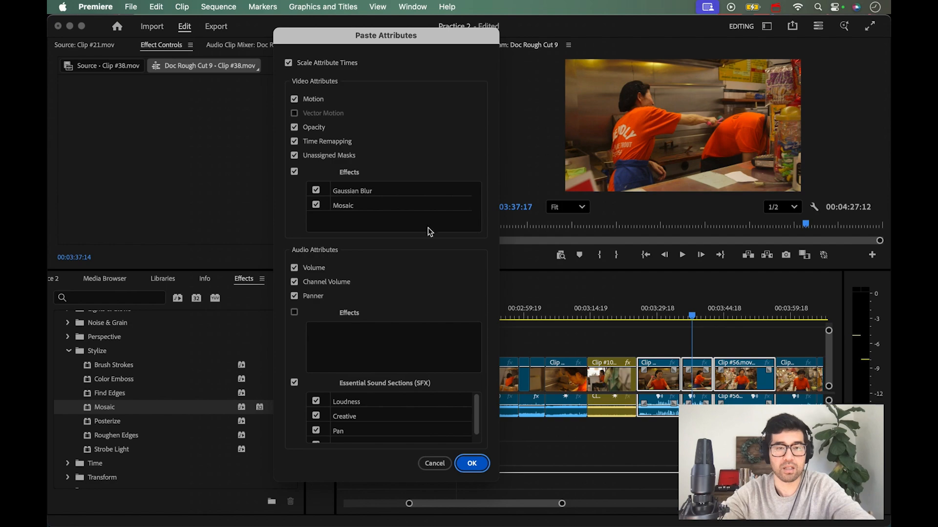
Exclude Scale Attribute Times, Motion, Opacity, Time Remapping, Unassigned Masks, Volume, Channel Volume, Panner and Essential Sound Sections from the paste.
{"action": "left_click", "coordinate": [304, 64]}
{"action": "left_click", "coordinate": [310, 100]}
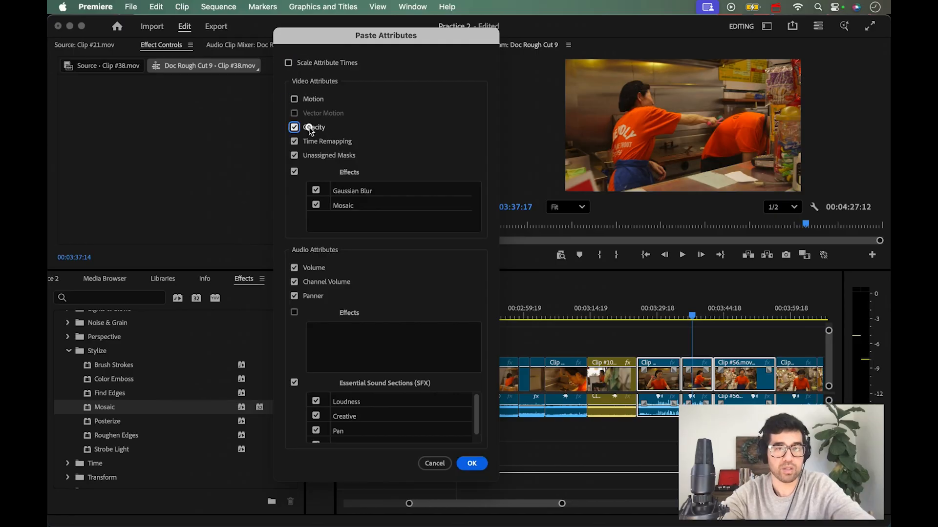
{"action": "left_click", "coordinate": [315, 156]}
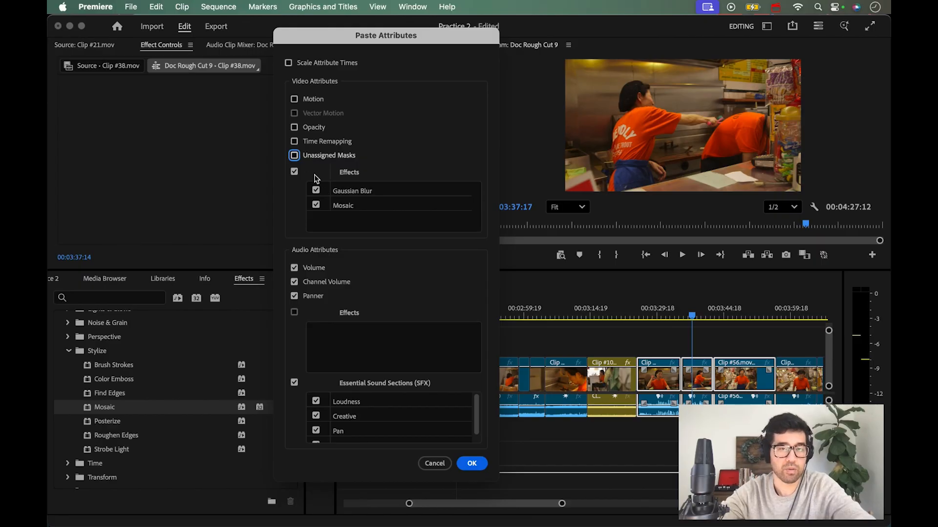
{"action": "left_click", "coordinate": [312, 267]}
{"action": "left_click", "coordinate": [295, 281]}
{"action": "left_click", "coordinate": [295, 296]}
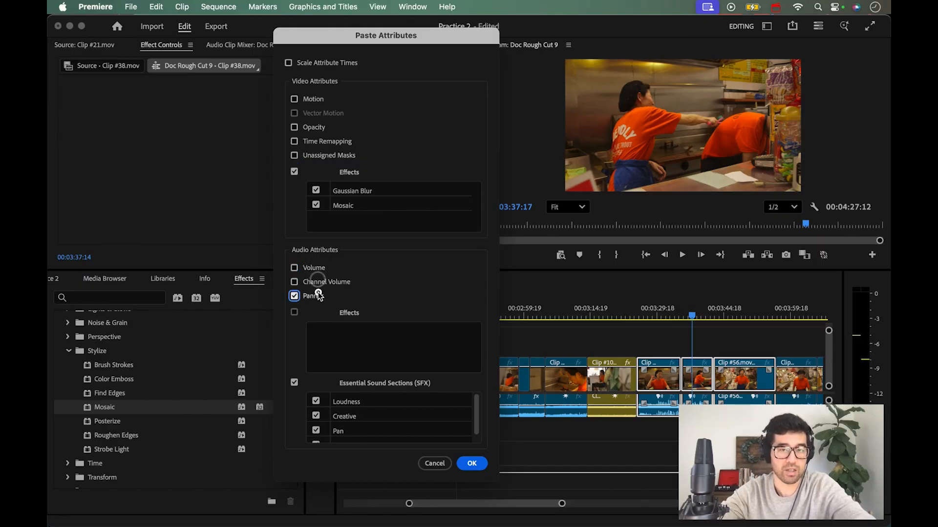
{"action": "left_click", "coordinate": [294, 382]}
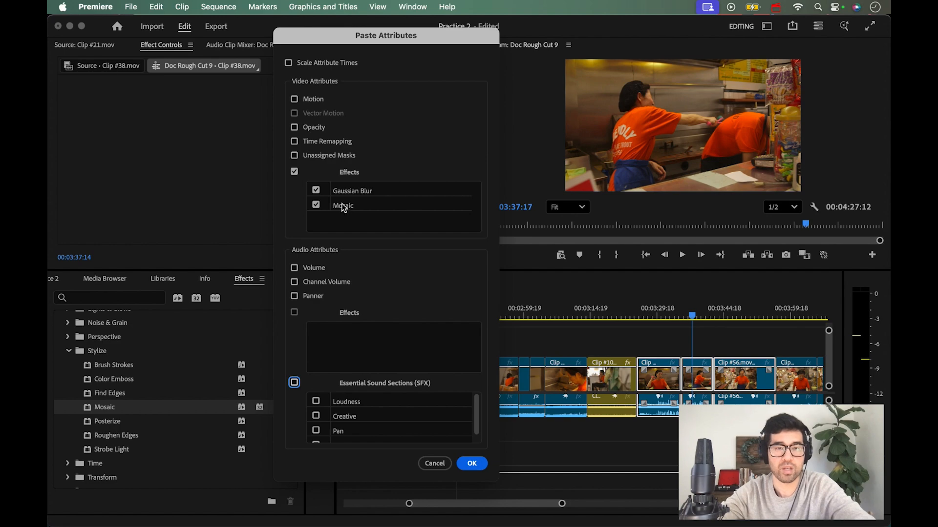
Keep both Gaussian Blur and Mosaic included and paste the attributes onto the three selected clips.
{"action": "left_click", "coordinate": [316, 204]}
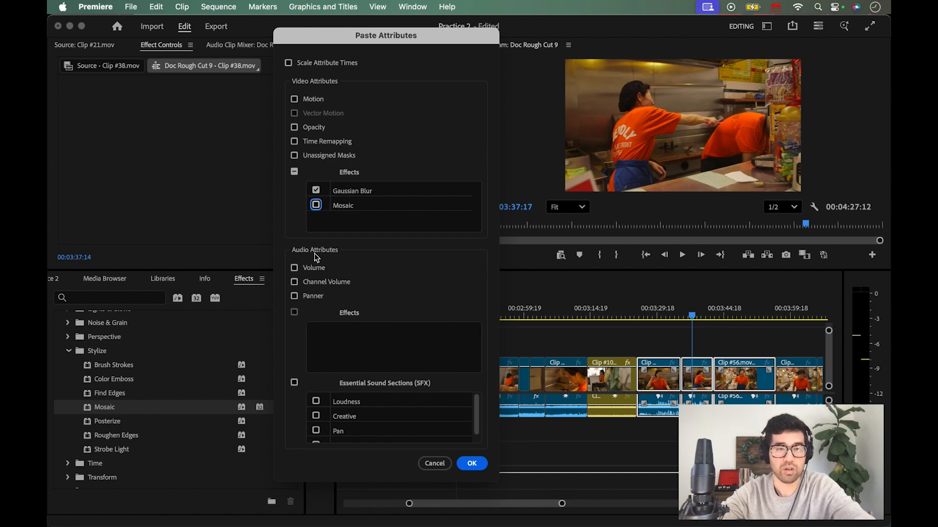
{"action": "left_click", "coordinate": [316, 204]}
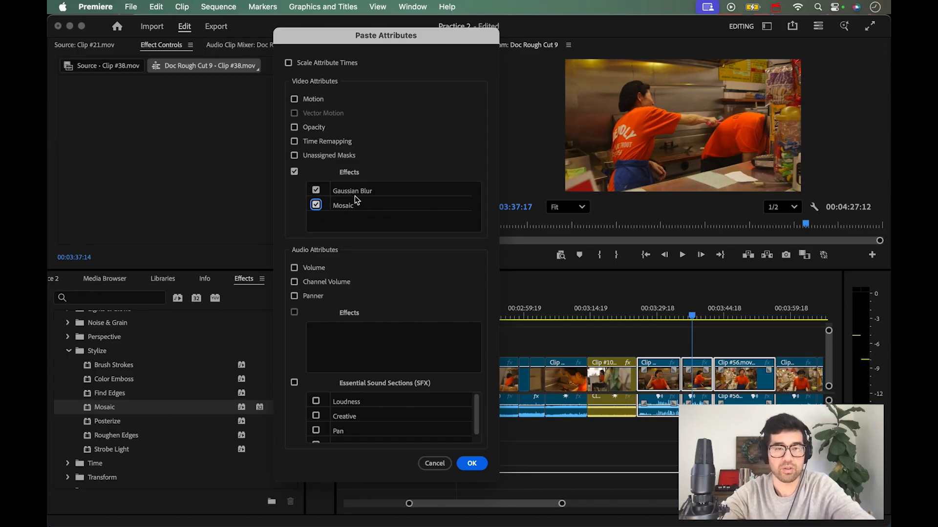
{"action": "left_click", "coordinate": [472, 465]}
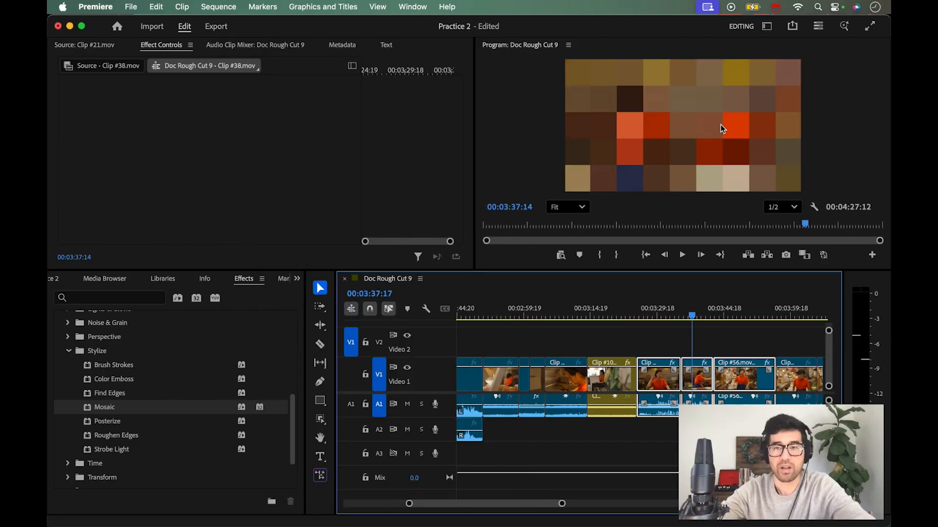
View frames in the three clips and inspect the pasted effects on the middle one.
{"action": "left_click", "coordinate": [652, 306]}
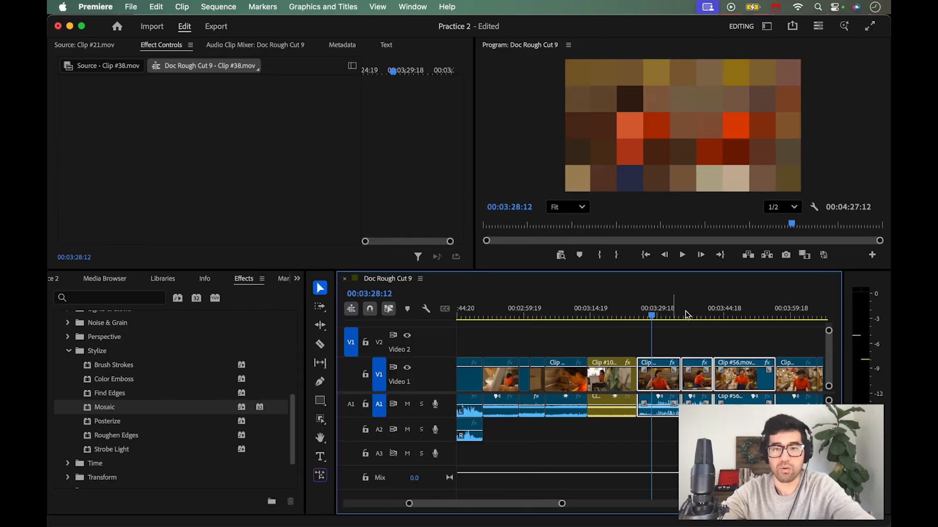
{"action": "left_click", "coordinate": [733, 315]}
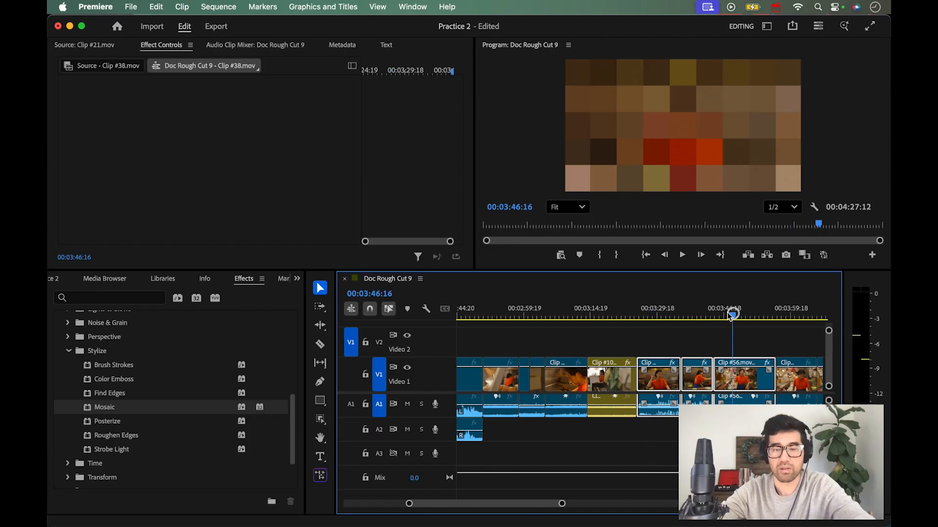
{"action": "left_click", "coordinate": [689, 340]}
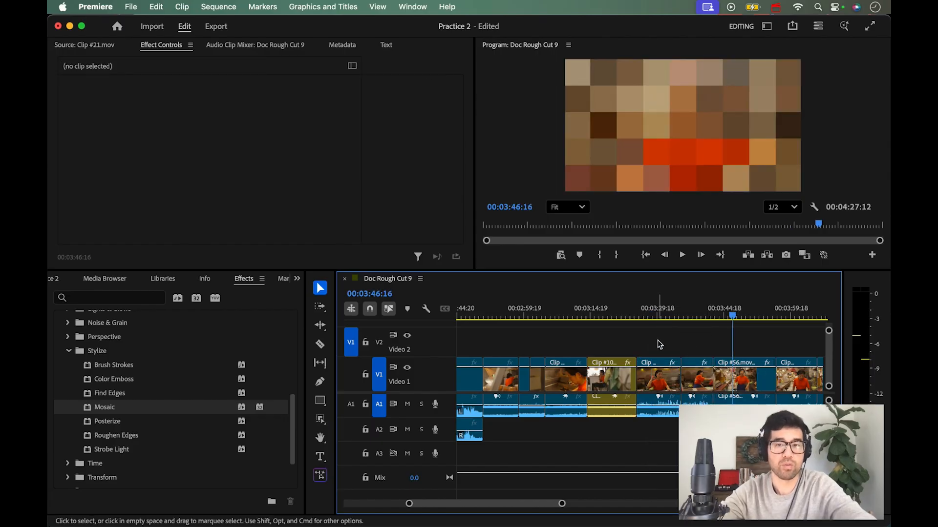
{"action": "left_click", "coordinate": [699, 373]}
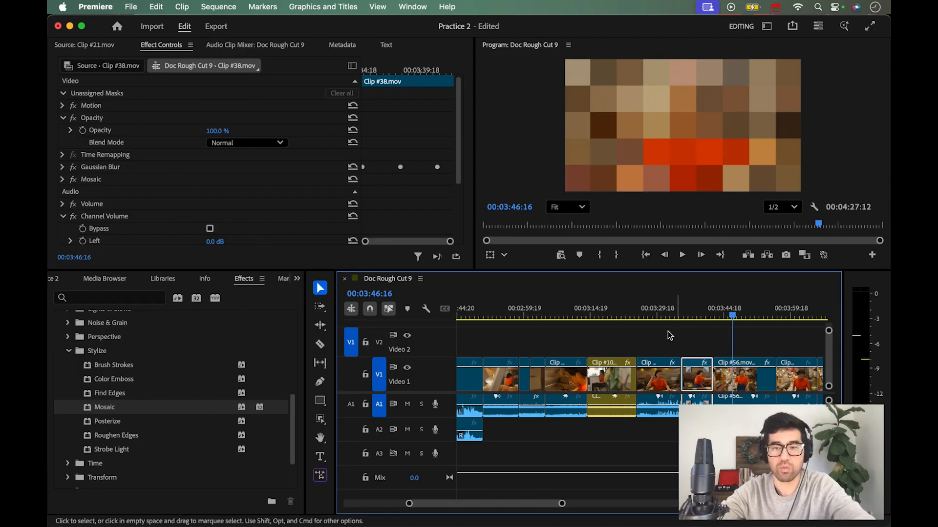
Select the three clips following Clip #10.mov and open Remove Attributes for them, moving the dialog clear of the timeline.
{"action": "left_click_drag", "start_coordinate": [664, 335], "coordinate": [732, 381]}
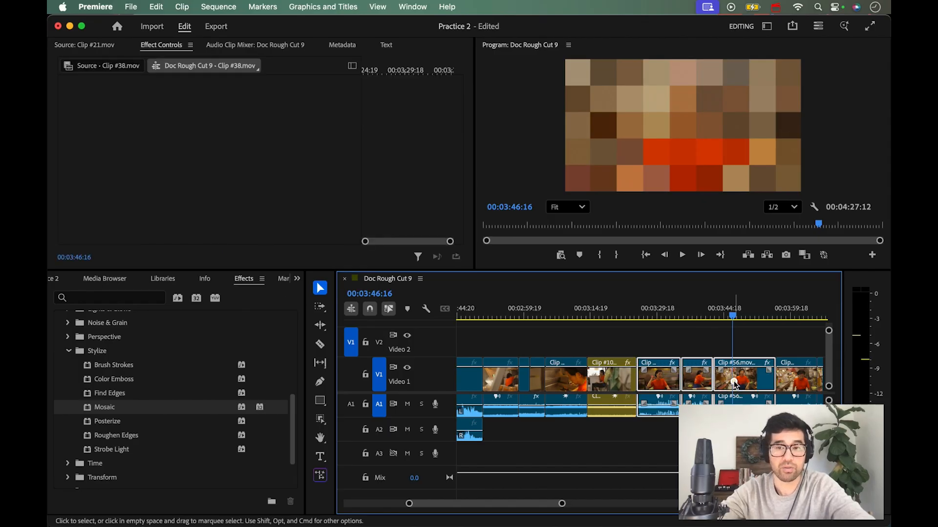
{"action": "right_click", "coordinate": [731, 384]}
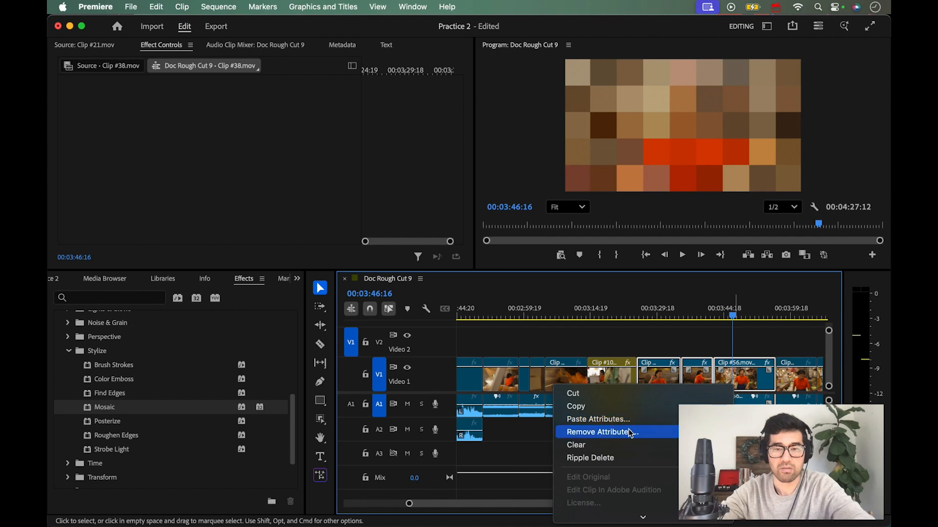
{"action": "left_click", "coordinate": [627, 431]}
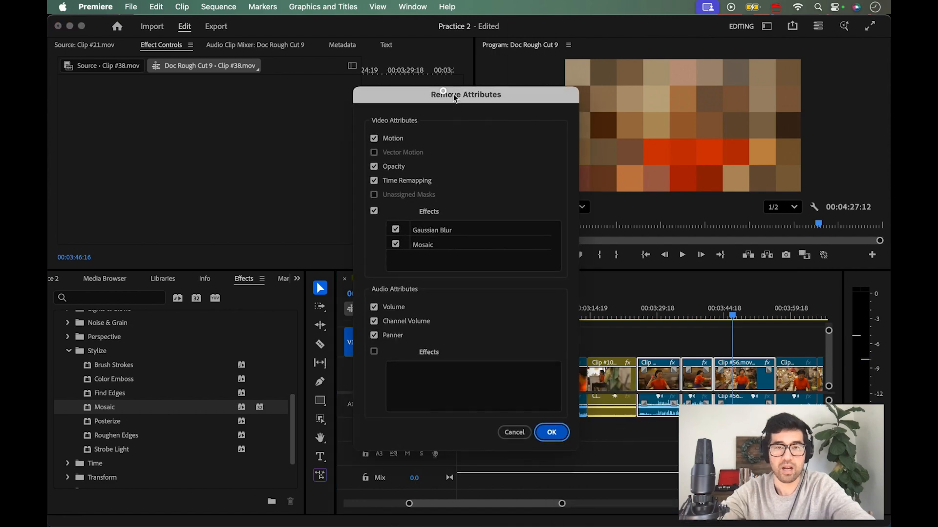
{"action": "left_click_drag", "start_coordinate": [460, 96], "coordinate": [309, 46]}
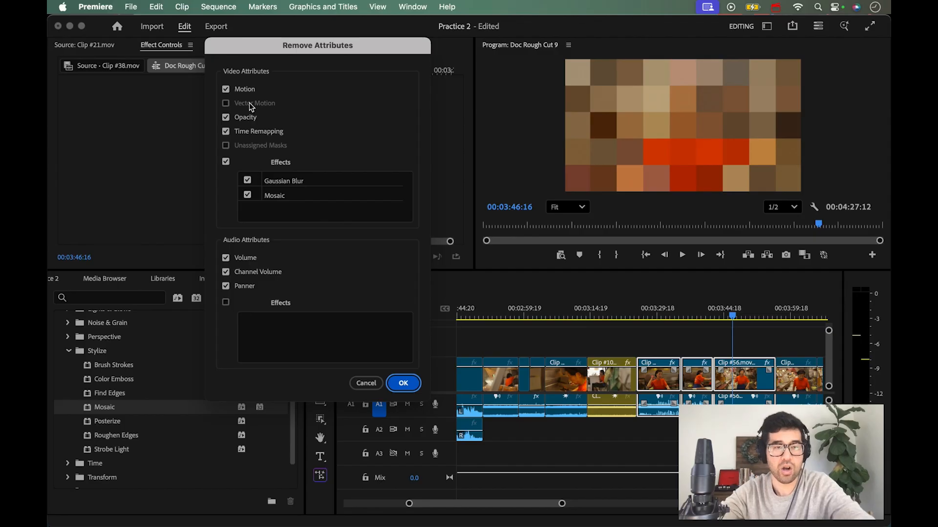
Exclude Time Remapping, Opacity, Motion, Volume, Channel Volume and Panner from the attributes to remove.
{"action": "left_click", "coordinate": [226, 131]}
{"action": "left_click", "coordinate": [226, 117]}
{"action": "left_click", "coordinate": [226, 89]}
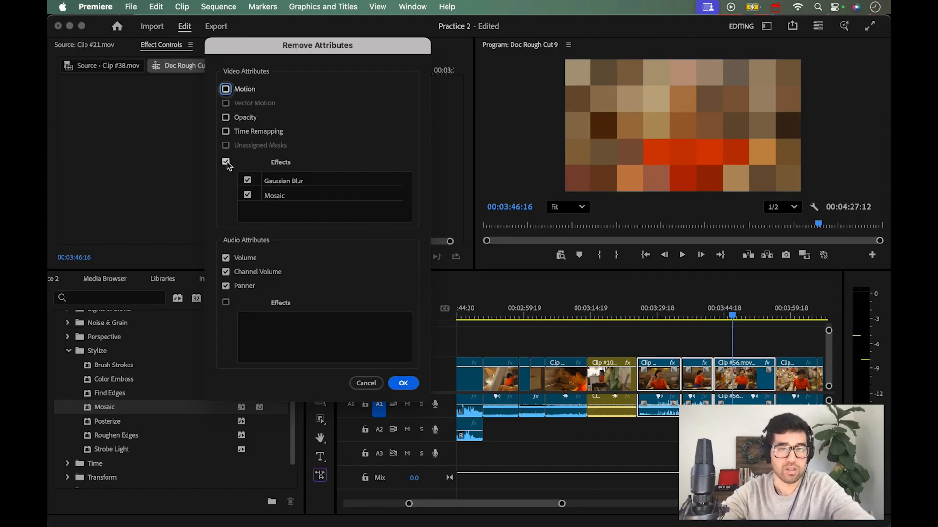
{"action": "left_click", "coordinate": [226, 258]}
{"action": "left_click", "coordinate": [225, 272]}
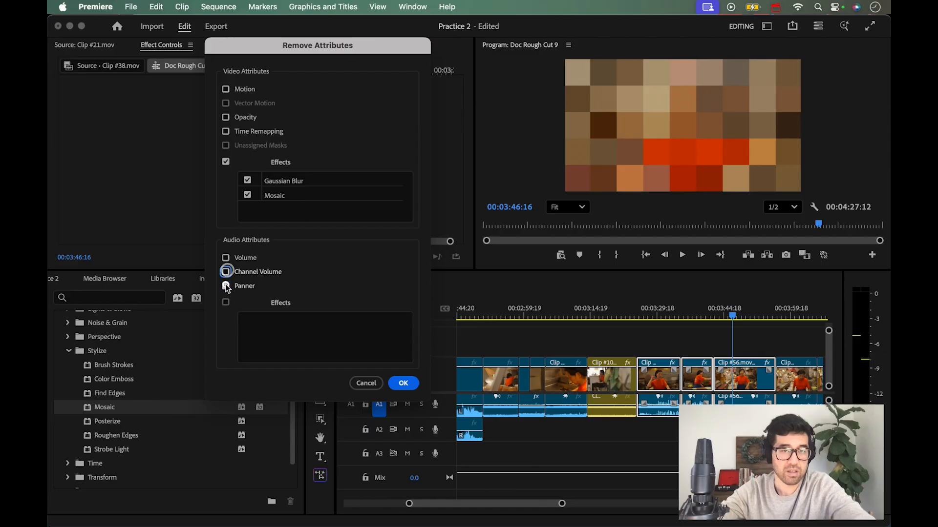
{"action": "left_click", "coordinate": [226, 286]}
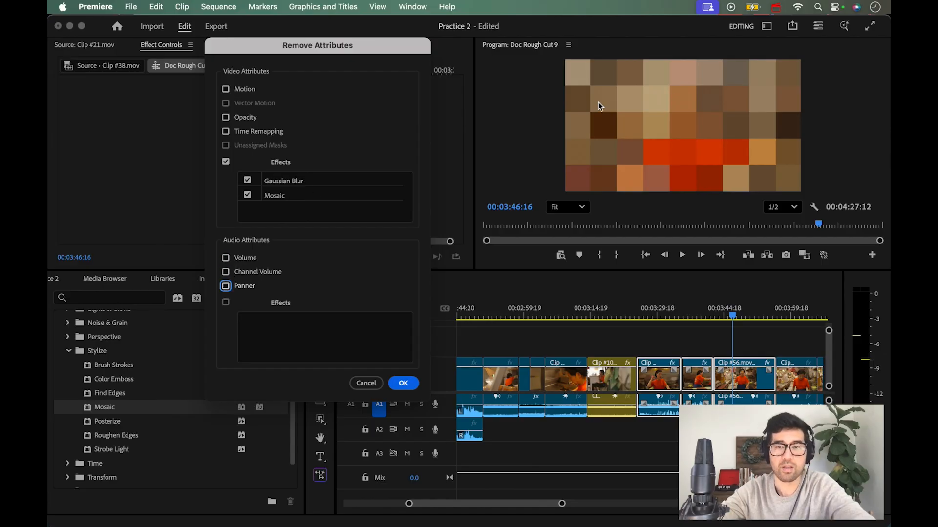
Exclude Gaussian Blur from the removal, remove only Mosaic from the three selected clips, and check frames in them.
{"action": "left_click", "coordinate": [248, 181]}
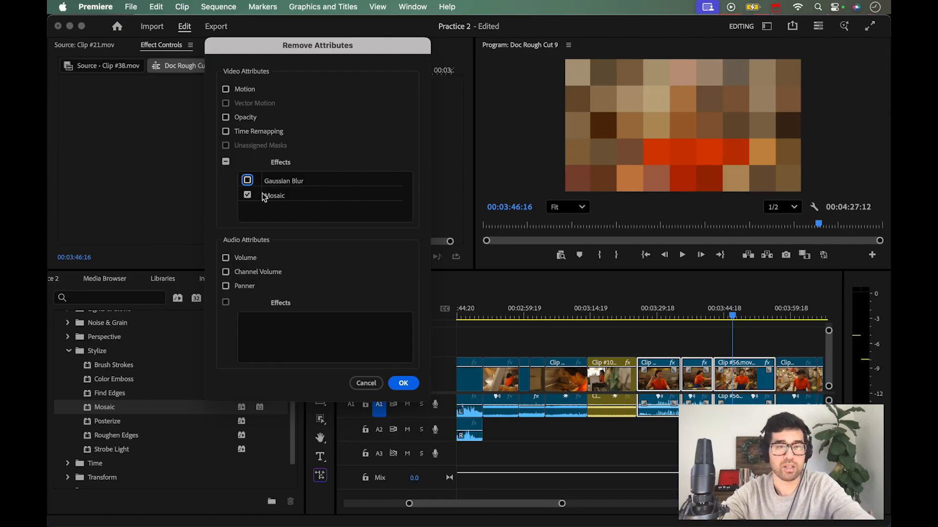
{"action": "left_click", "coordinate": [294, 197]}
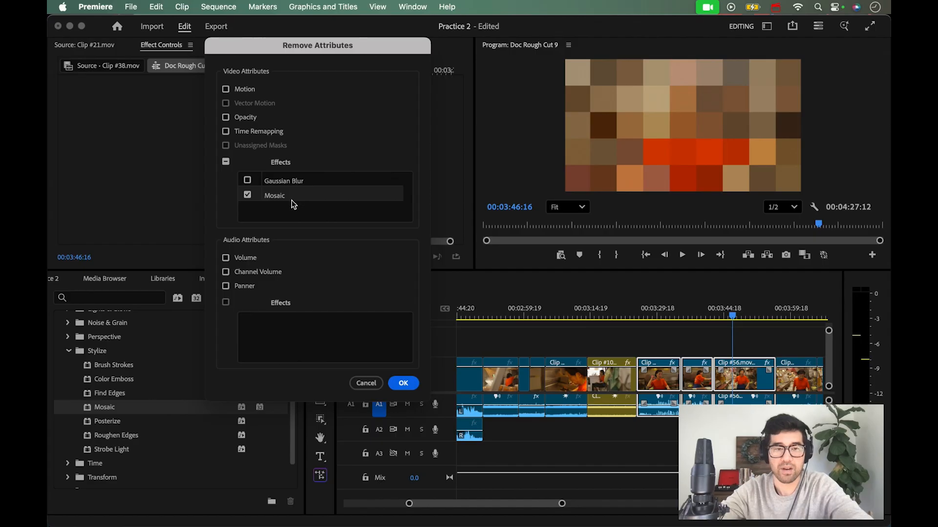
{"action": "left_click", "coordinate": [401, 383]}
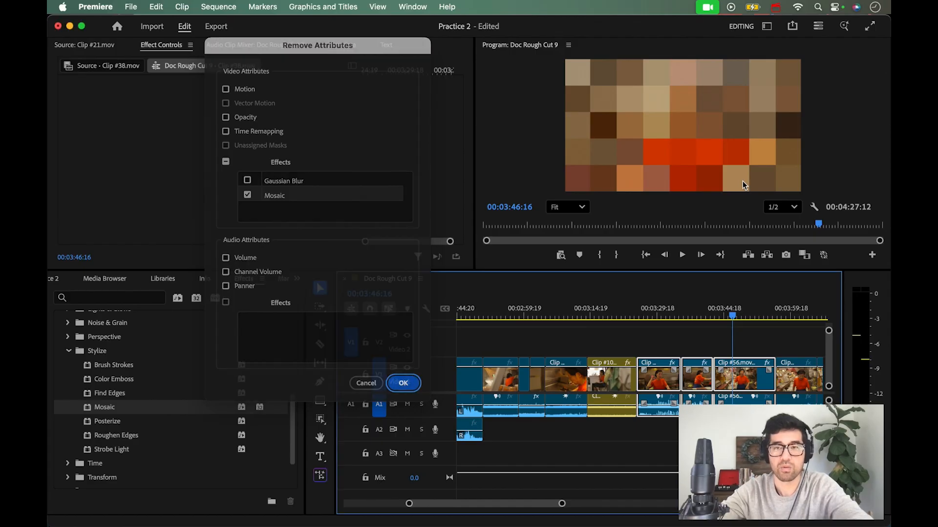
{"action": "left_click", "coordinate": [684, 313]}
{"action": "mouse_move", "coordinate": [685, 313]}
{"action": "left_mouse_down"}
{"action": "mouse_move", "coordinate": [704, 314]}
{"action": "mouse_move", "coordinate": [695, 313]}
{"action": "left_mouse_up"}
Delete the Mosaic effect from Clip #10.mov and preview its remaining Gaussian Blur.
{"action": "left_click", "coordinate": [592, 314]}
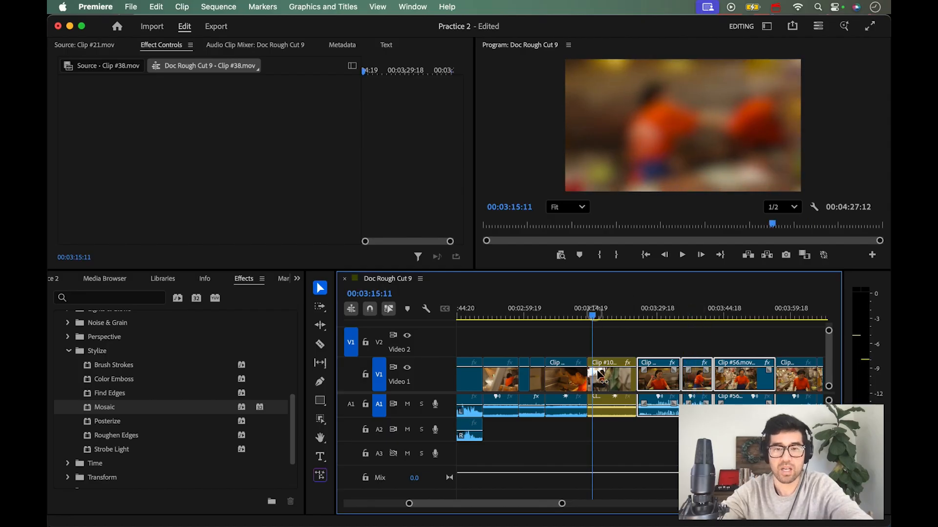
{"action": "key", "text": "d"}
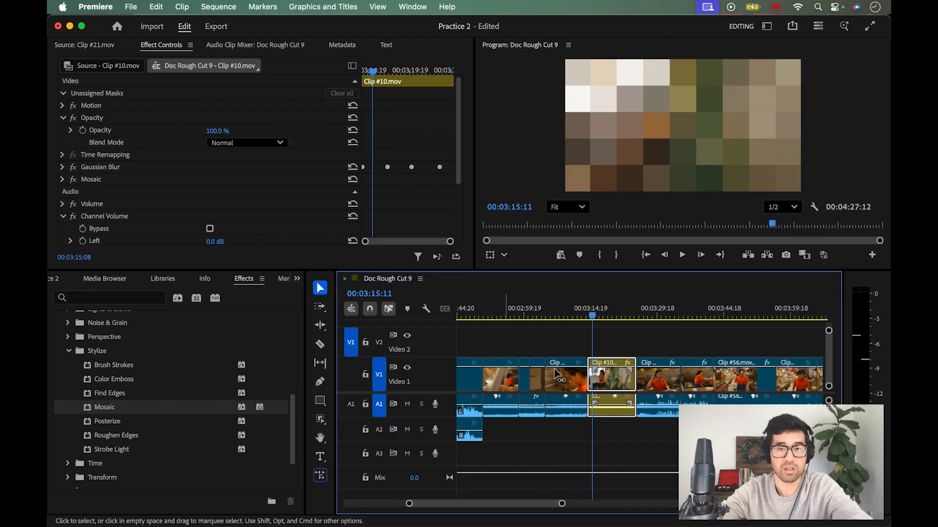
{"action": "left_click", "coordinate": [97, 181]}
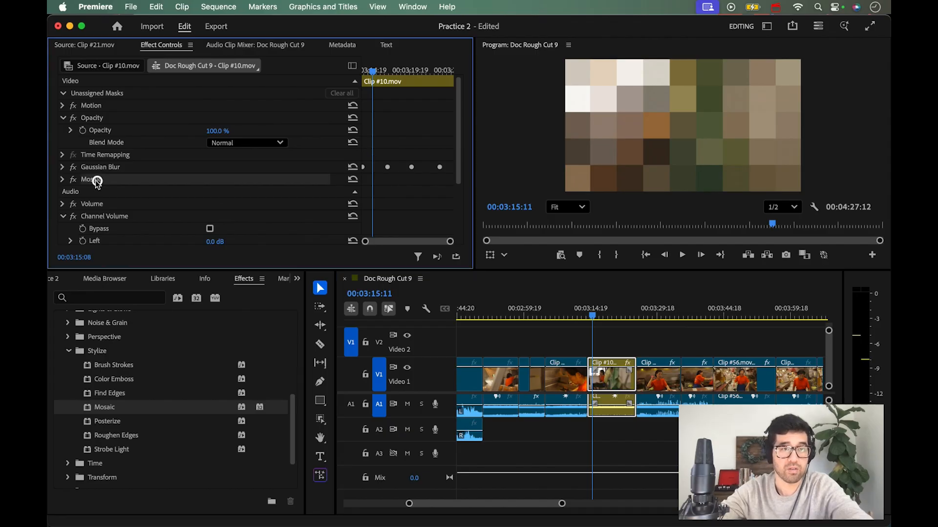
{"action": "key", "text": "Delete"}
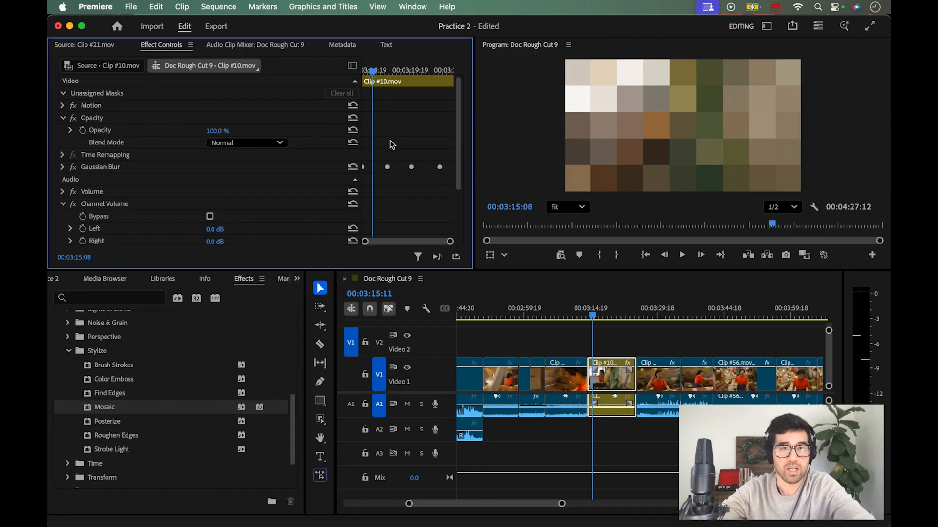
{"action": "left_click_drag", "start_coordinate": [371, 69], "coordinate": [407, 74]}
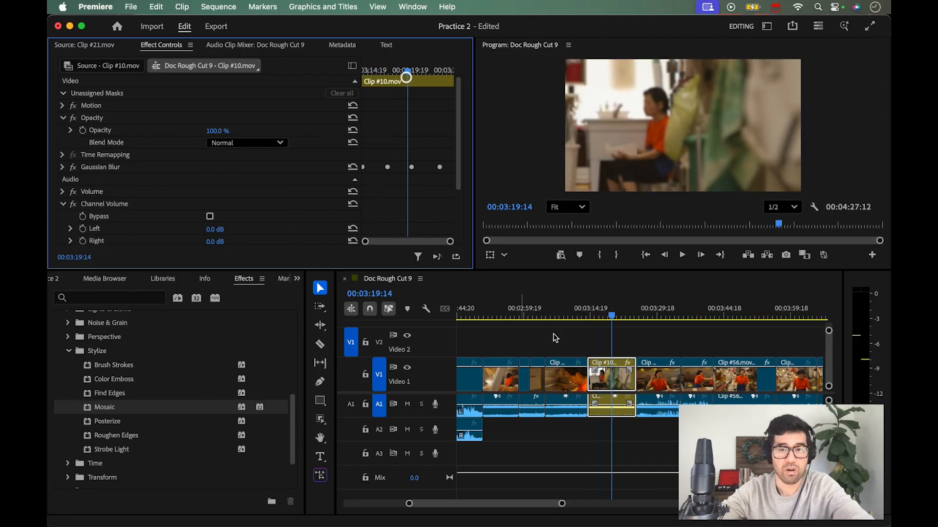
Examine the Gaussian Blur and its keyframes at several points across the three clips following Clip #10.mov.
{"action": "left_click", "coordinate": [643, 311]}
{"action": "left_click", "coordinate": [654, 378]}
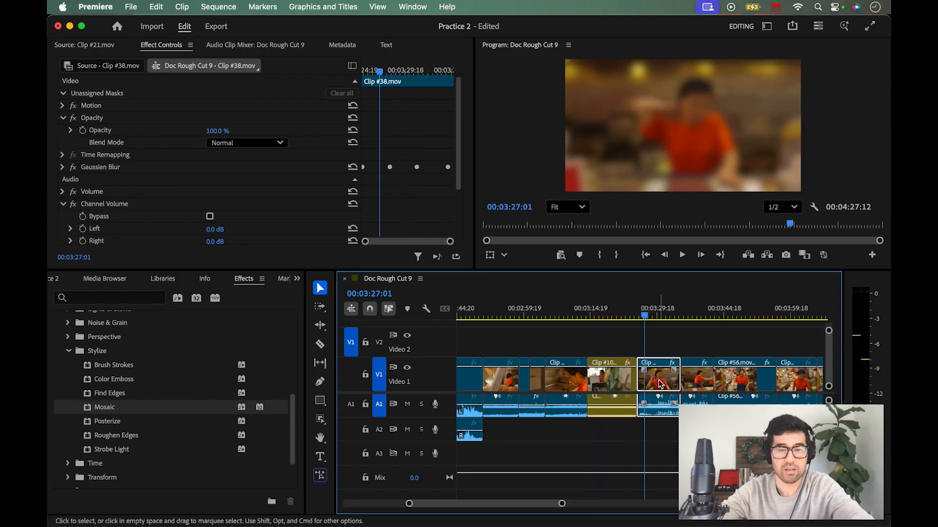
{"action": "mouse_move", "coordinate": [383, 75]}
{"action": "left_mouse_down"}
{"action": "mouse_move", "coordinate": [358, 73]}
{"action": "mouse_move", "coordinate": [395, 75]}
{"action": "left_mouse_up"}
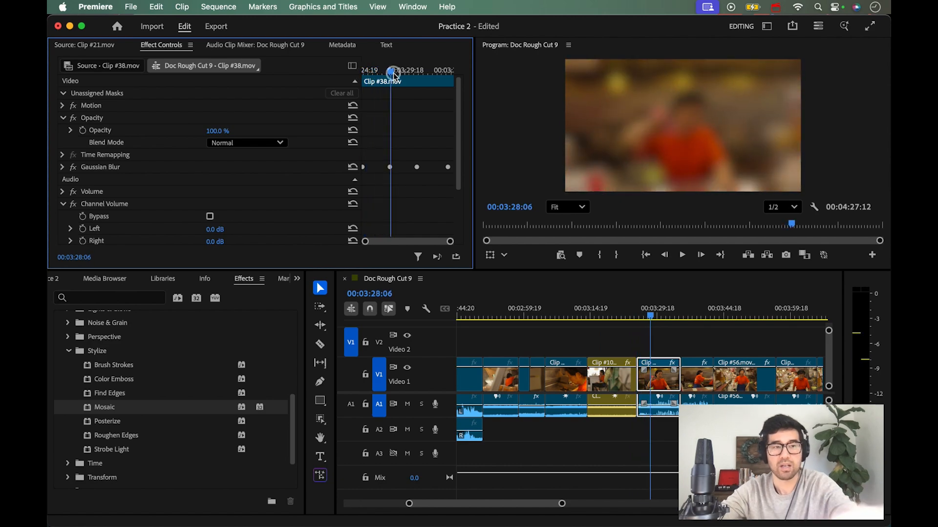
{"action": "left_click", "coordinate": [691, 312]}
{"action": "left_click", "coordinate": [699, 381]}
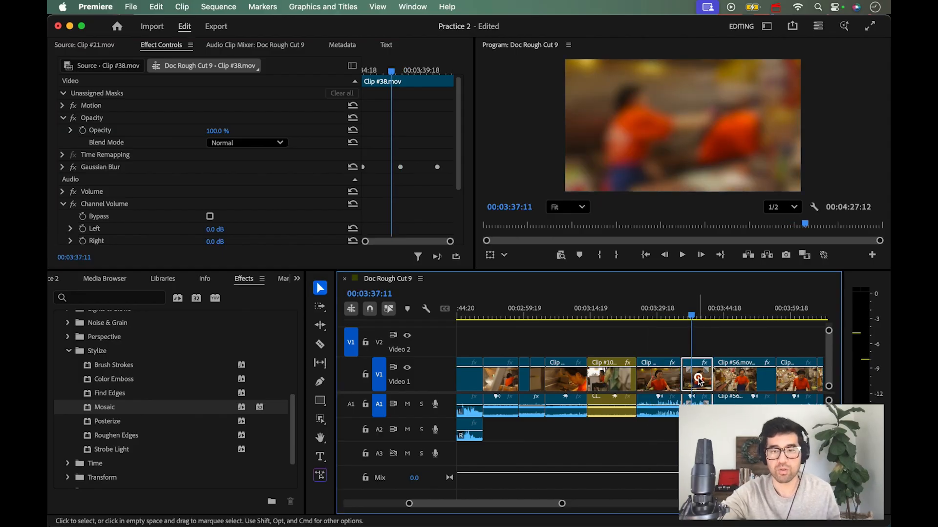
{"action": "left_click", "coordinate": [701, 311]}
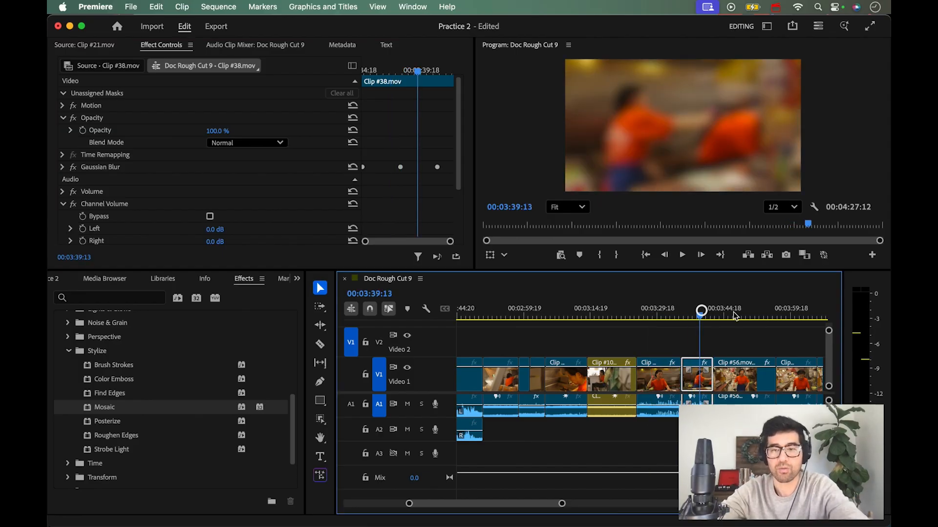
{"action": "left_click", "coordinate": [739, 314]}
{"action": "left_click", "coordinate": [724, 315]}
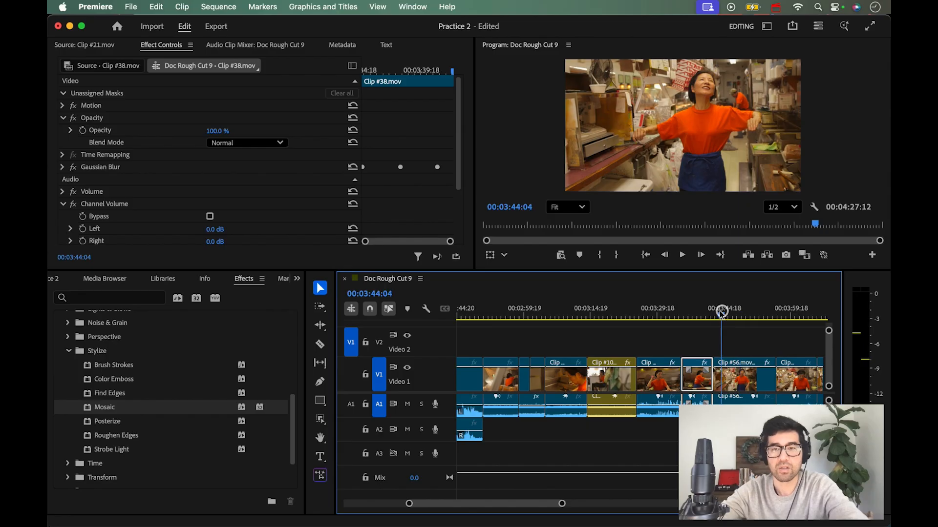
{"action": "left_click", "coordinate": [688, 313]}
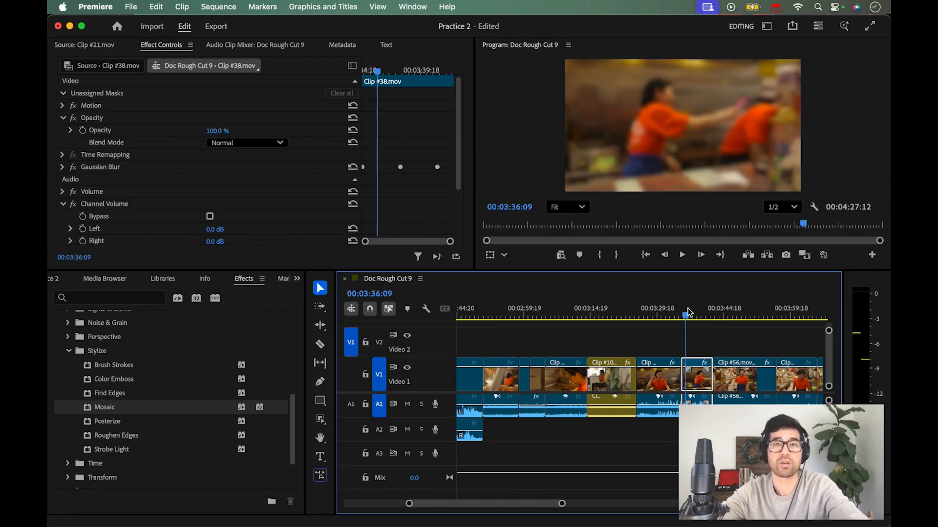